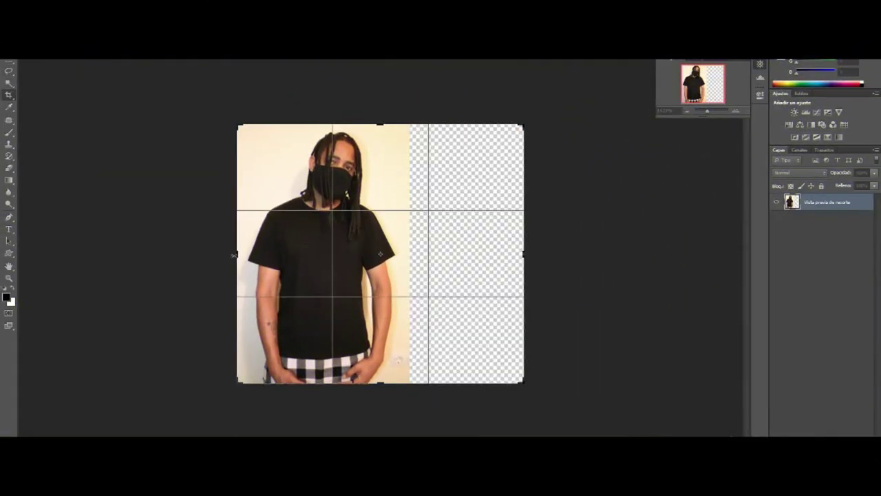
Step: Copy the beige wall patch to its own layer, stretch it upward over the gap, and merge it down
scroll(339, 147, up, 5)
scroll(413, 276, down, 3)
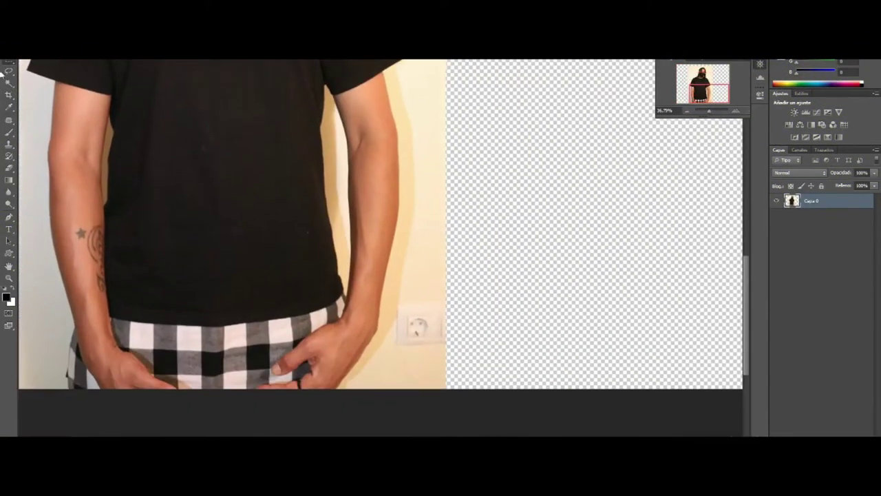
key(ctrl+shift+alt+n)
key(Return)
key(e)
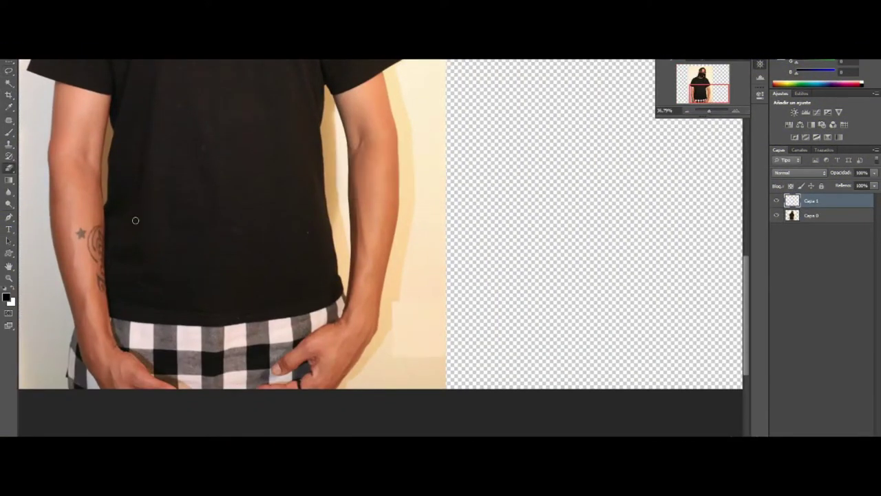
key(ctrl+t)
drag(419, 353, 421, 292)
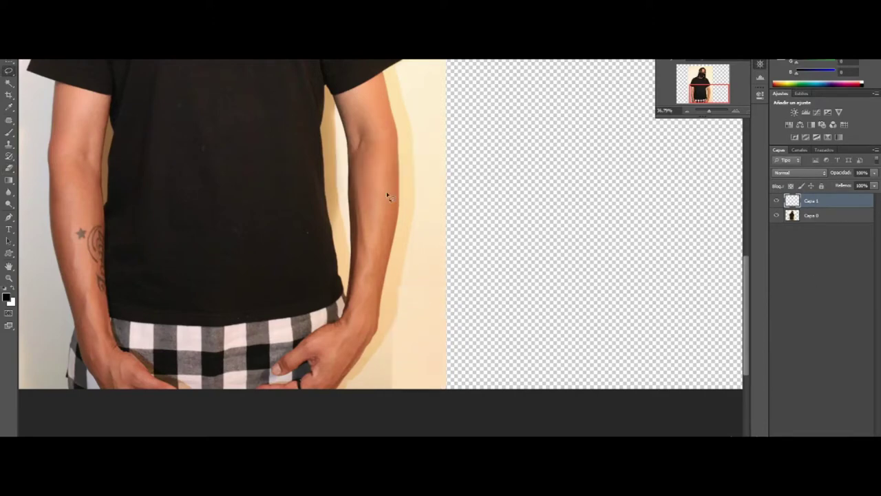
key(ctrl+e)
scroll(388, 196, up, 3)
scroll(458, 82, down, 3)
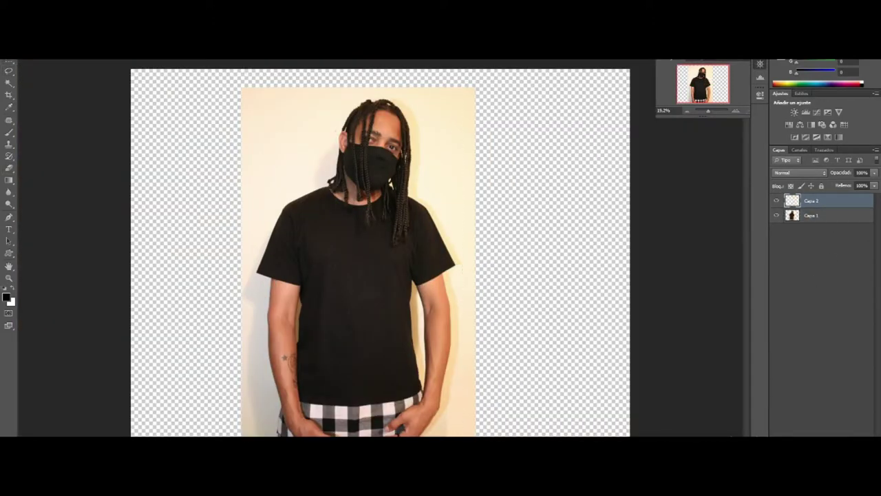
Step: Paste wall patches onto the empty right side and top-left, stretching them over the transparent margins
key(ctrl+v)
key(Return)
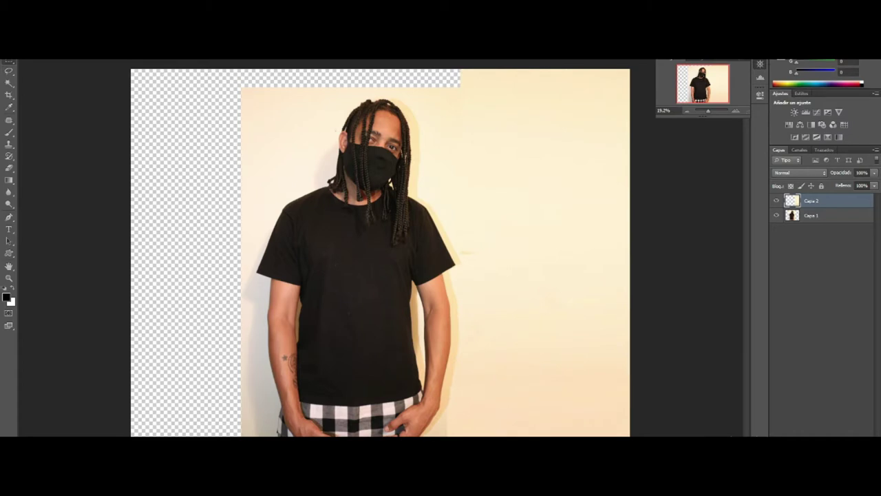
key(ctrl+c)
key(ctrl+v)
key(ctrl+t)
drag(262, 131, 184, 138)
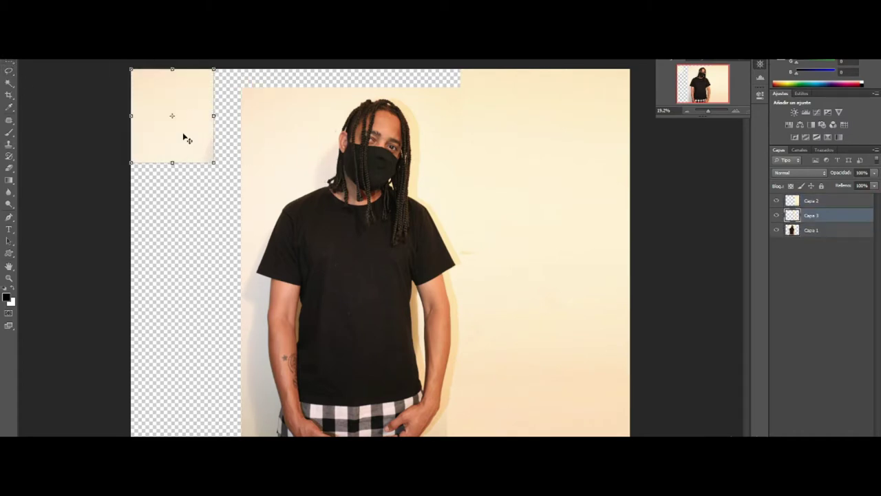
drag(171, 167, 172, 437)
drag(213, 253, 247, 254)
click(874, 173)
click(390, 184)
drag(874, 173, 819, 194)
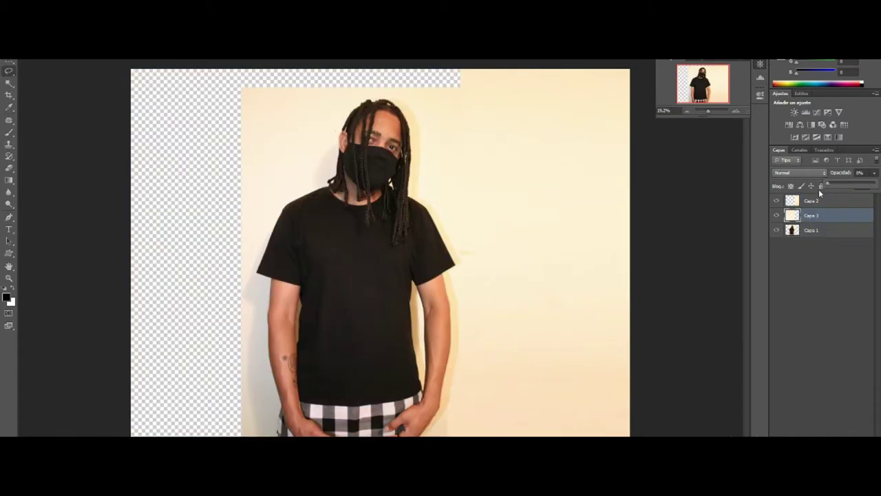
key(ctrl+z)
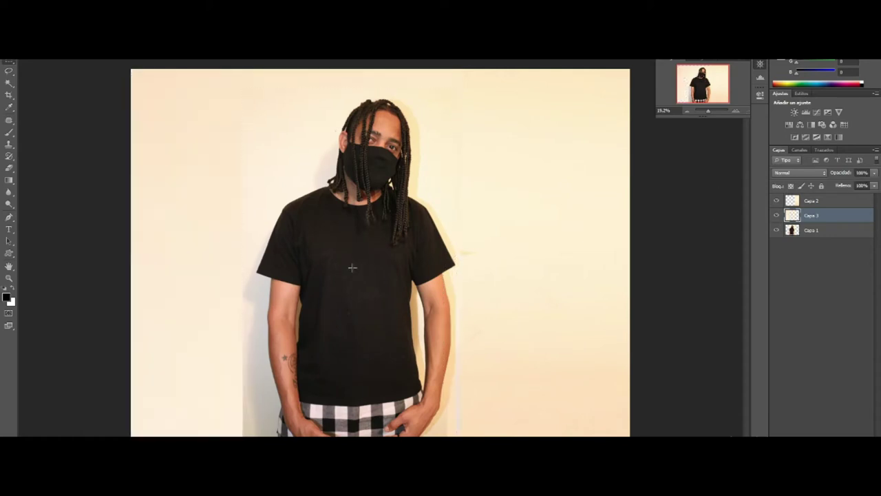
Step: Sample the beige wall colour, set a soft brush, and zoom in on the forearm seam on Capa 2
click(7, 297)
click(537, 207)
click(386, 114)
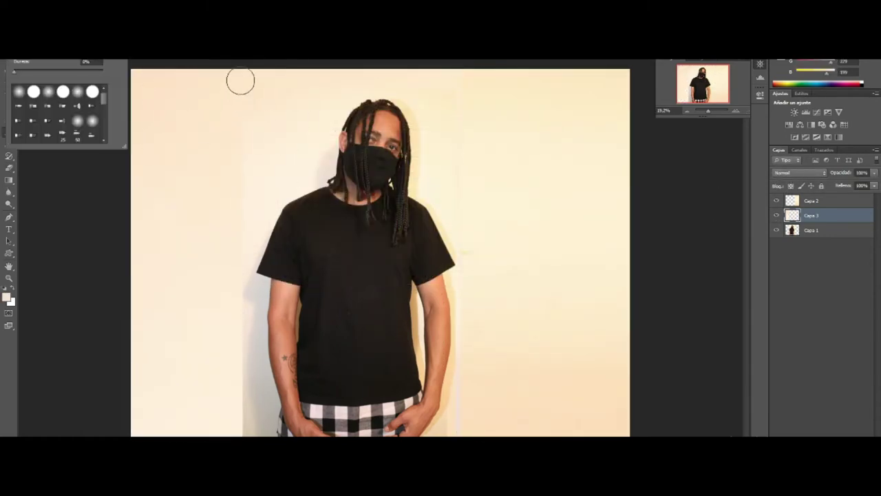
key(Return)
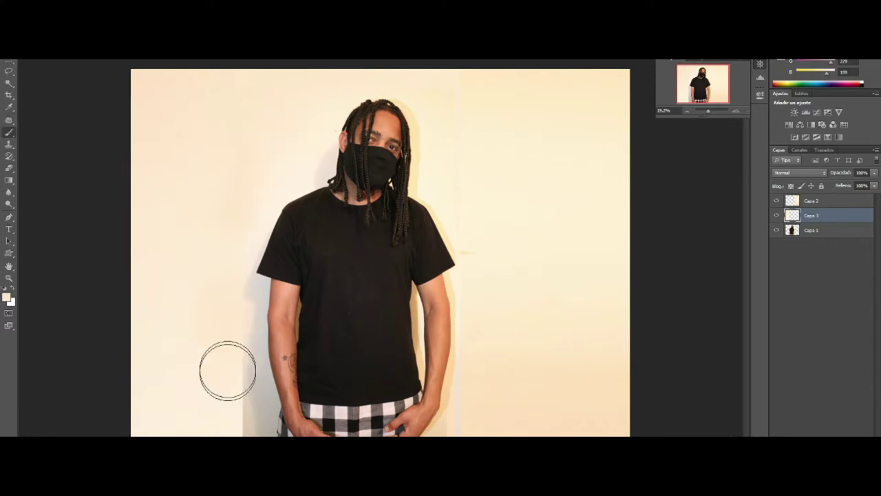
key(alt+bracketright)
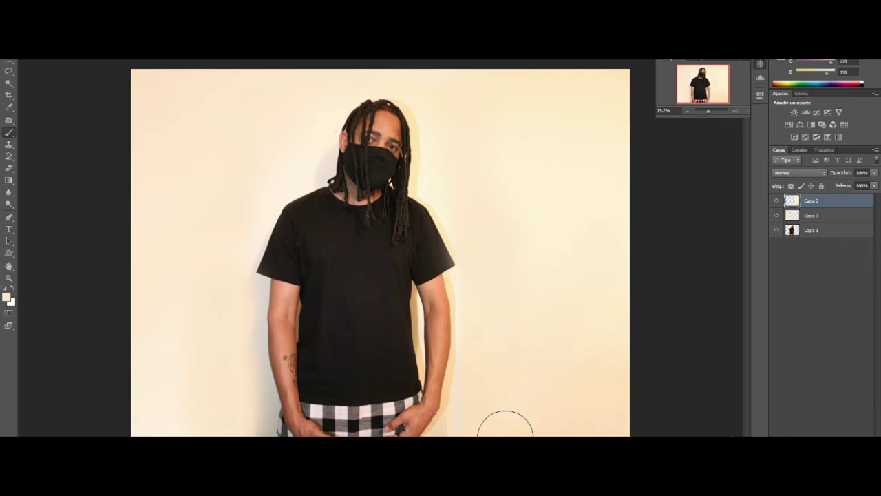
drag(708, 111, 704, 88)
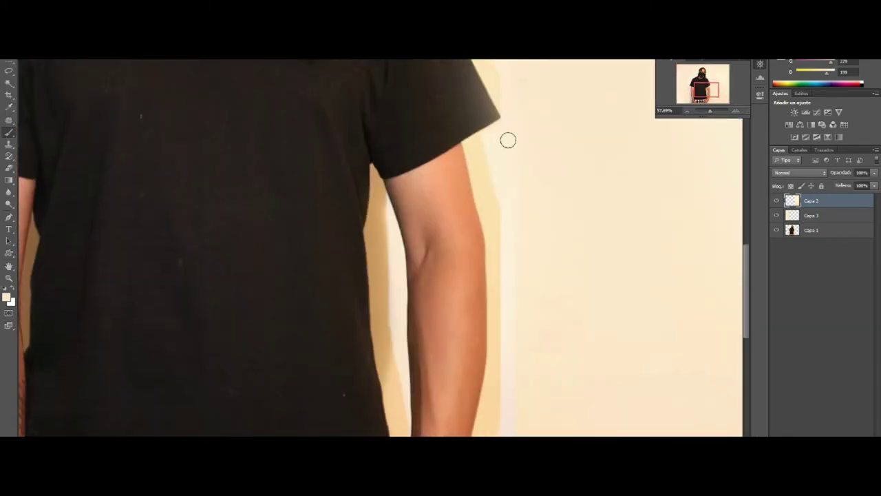
scroll(504, 212, up, 2)
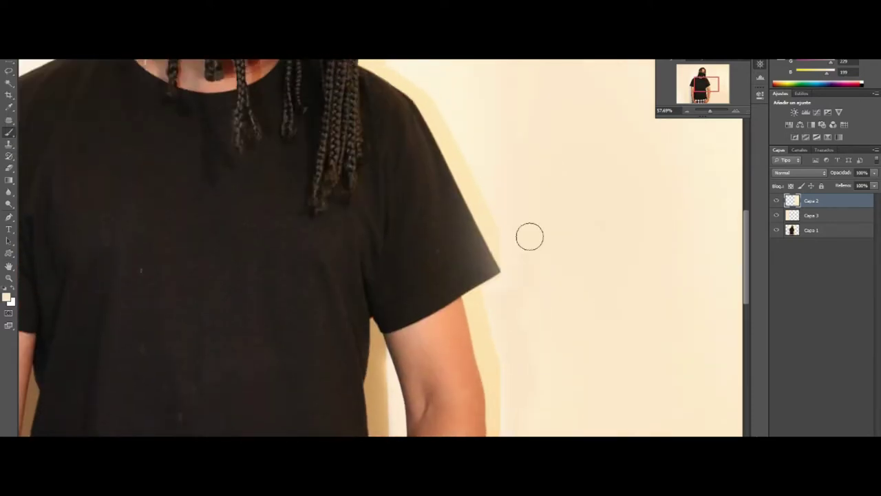
scroll(529, 236, down, 3)
scroll(513, 292, down, 3)
drag(710, 110, 707, 111)
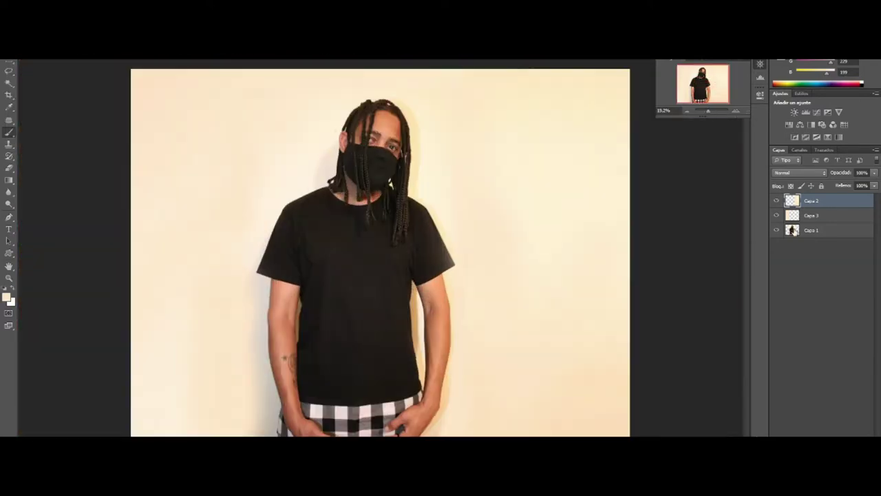
Step: Merge all layers into Capa 2 and add a copper gradient fill layer
shift+click(811, 230)
key(ctrl+e)
click(795, 289)
click(421, 145)
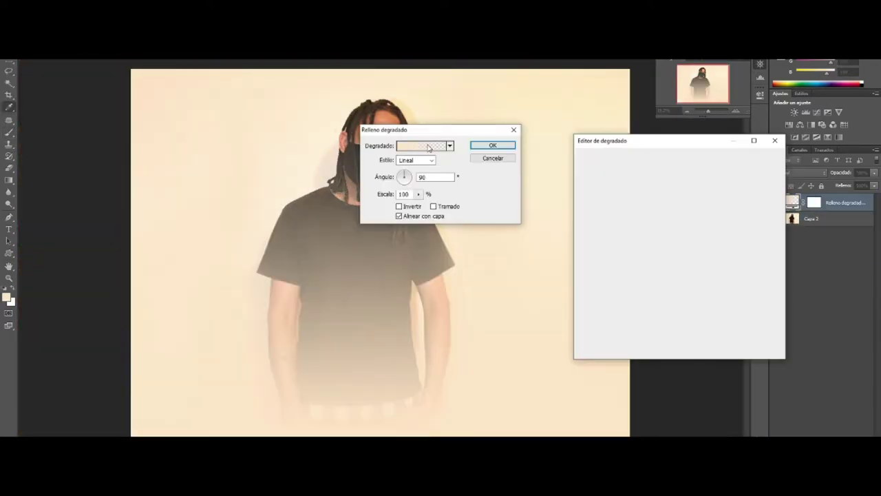
click(687, 194)
click(625, 185)
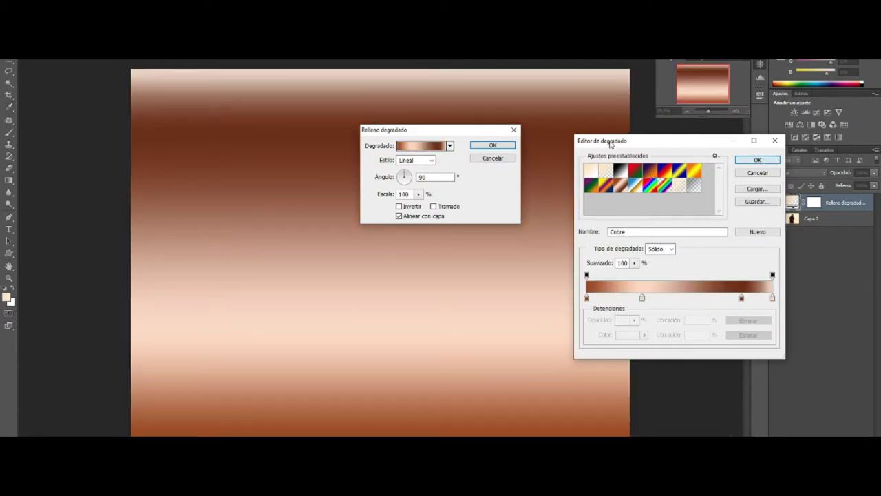
click(758, 159)
click(492, 144)
Step: Try blend modes on the copper gradient, then delete that gradient fill layer
click(793, 173)
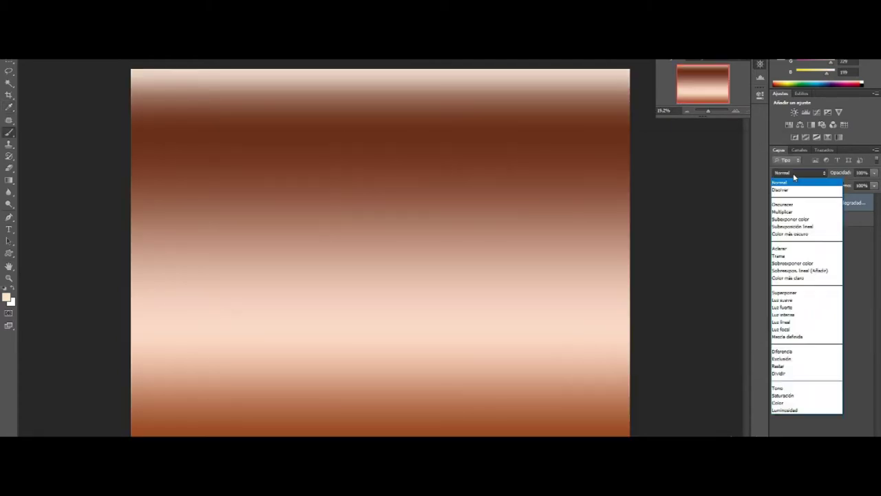
scroll(788, 175, down, 3)
scroll(788, 175, down, 6)
scroll(788, 175, down, 10)
scroll(789, 175, down, 4)
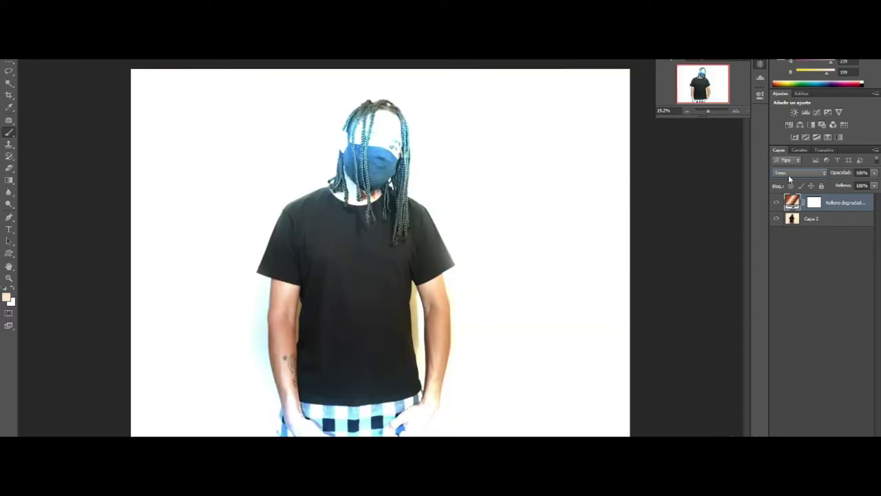
scroll(788, 175, down, 3)
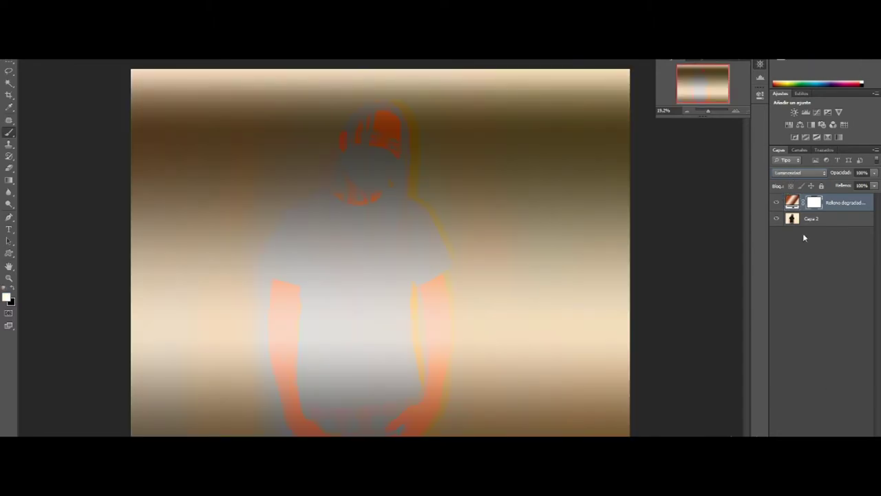
key(Delete)
click(837, 432)
Step: Add a gradient fill layer using the Violeta, naranja preset at a 0° angle
click(799, 285)
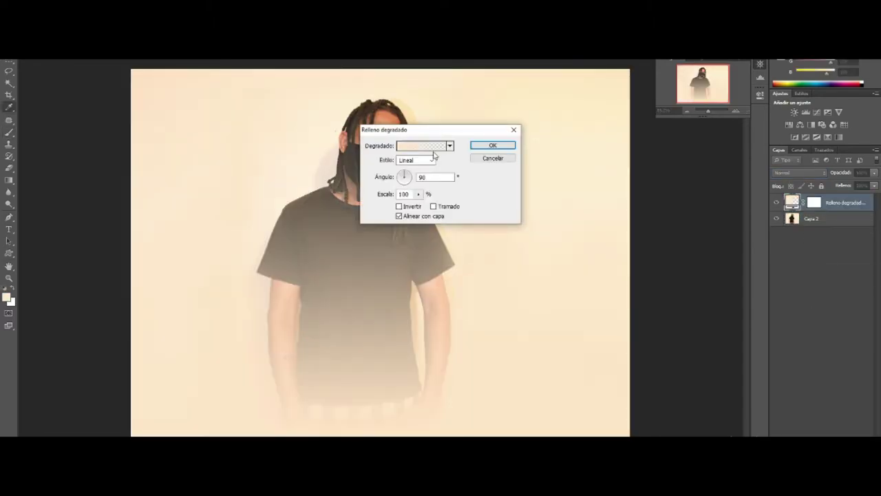
click(422, 145)
click(649, 170)
key(Return)
double_click(421, 177)
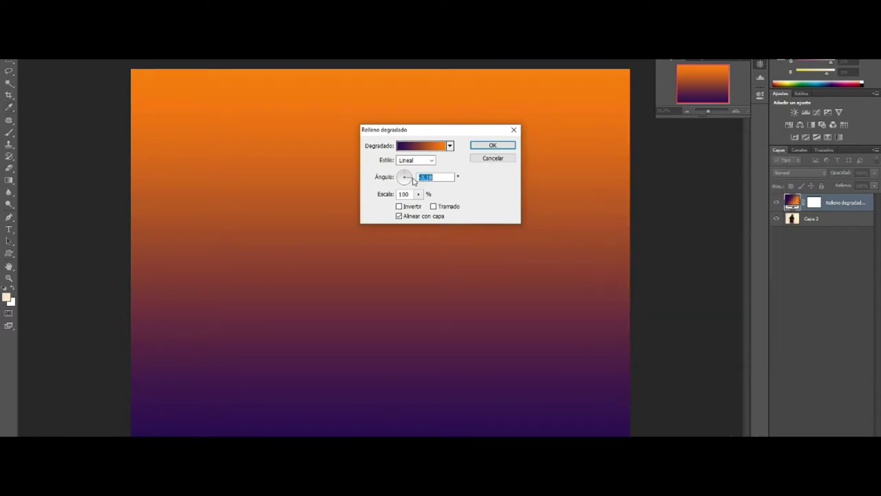
text(0)
key(Return)
click(799, 172)
Step: Cycle the gradient layer's blend modes, settle on one, and lower its opacity to fade the overlay
scroll(786, 172, down, 2)
scroll(785, 172, down, 2)
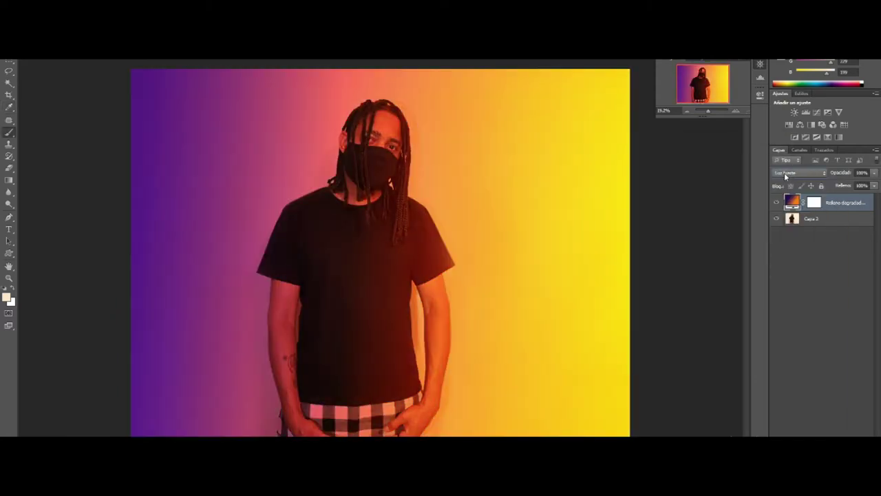
scroll(802, 173, down, 3)
scroll(802, 173, down, 3)
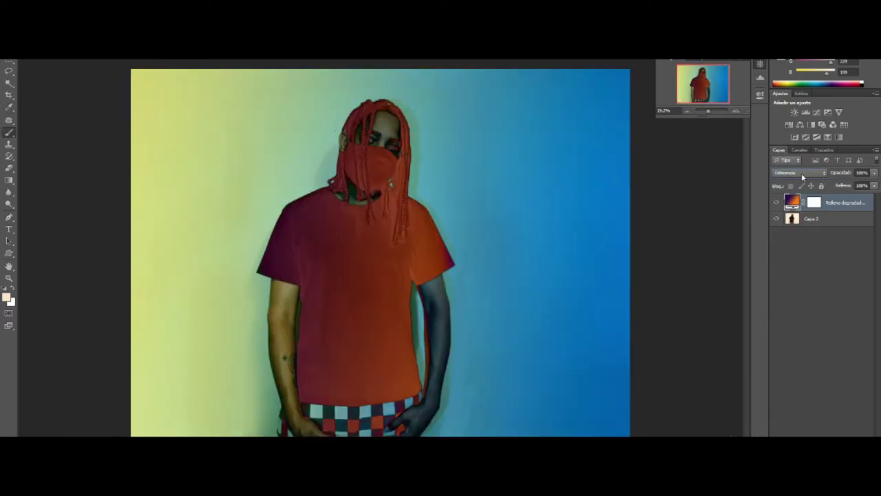
scroll(801, 173, down, 3)
scroll(800, 175, down, 1)
scroll(800, 174, down, 1)
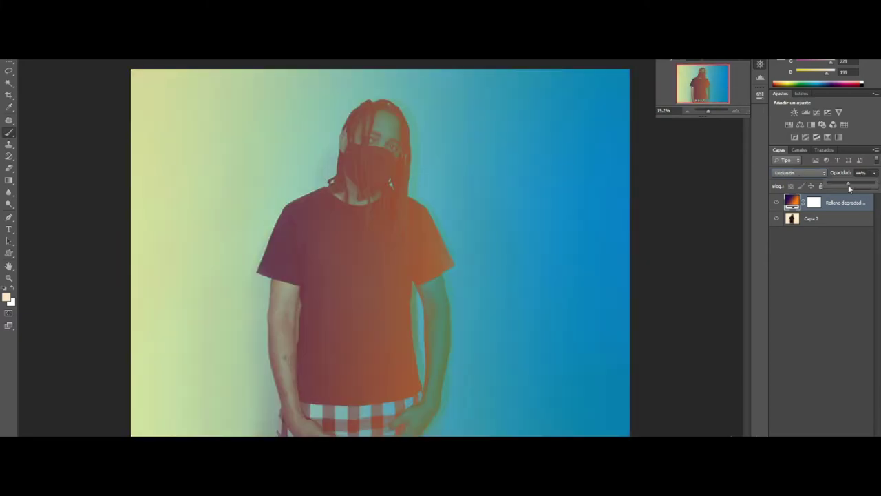
click(800, 172)
click(799, 278)
scroll(802, 171, down, 2)
scroll(801, 171, down, 2)
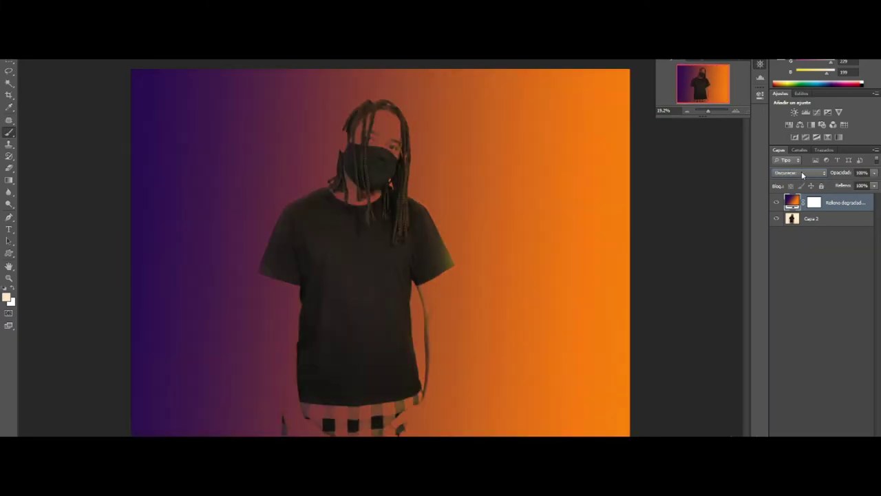
scroll(801, 171, down, 1)
scroll(802, 171, down, 1)
drag(875, 174, 851, 184)
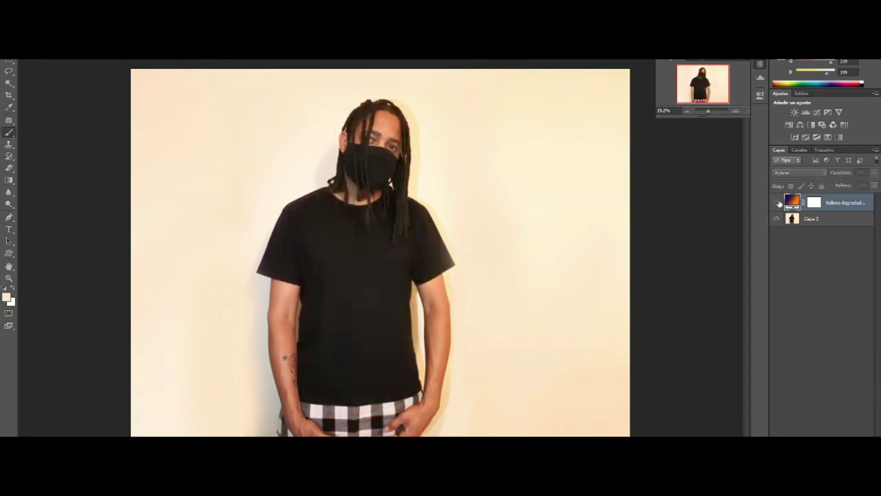
Step: Place the seated-man photo, crop it to the marked selection, and shrink it onto the shirt
click(557, 311)
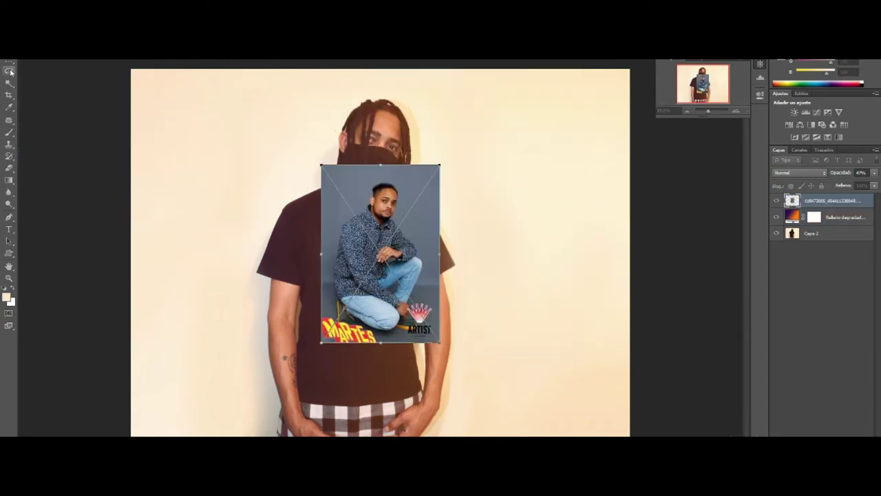
right_click(822, 200)
right_click(135, 60)
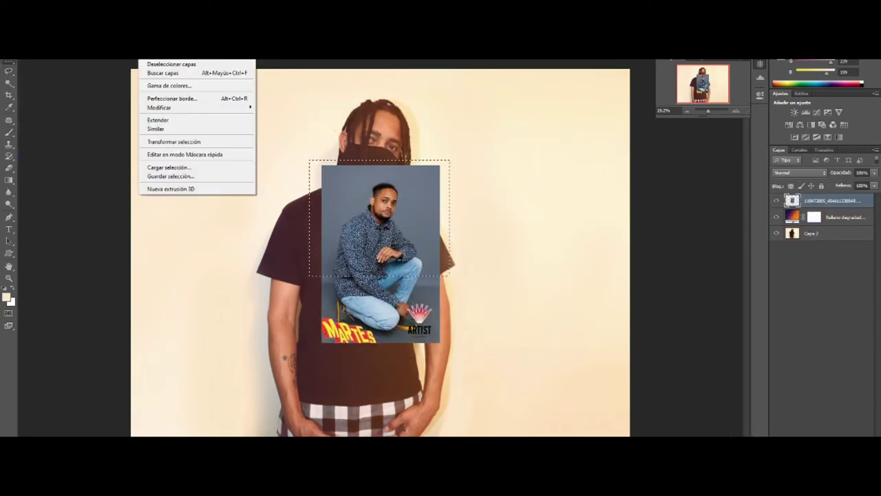
click(151, 79)
key(Delete)
key(ctrl+t)
Step: Place the colour-splash image below the portrait, rotated and enlarged around it on the shirt
click(69, 206)
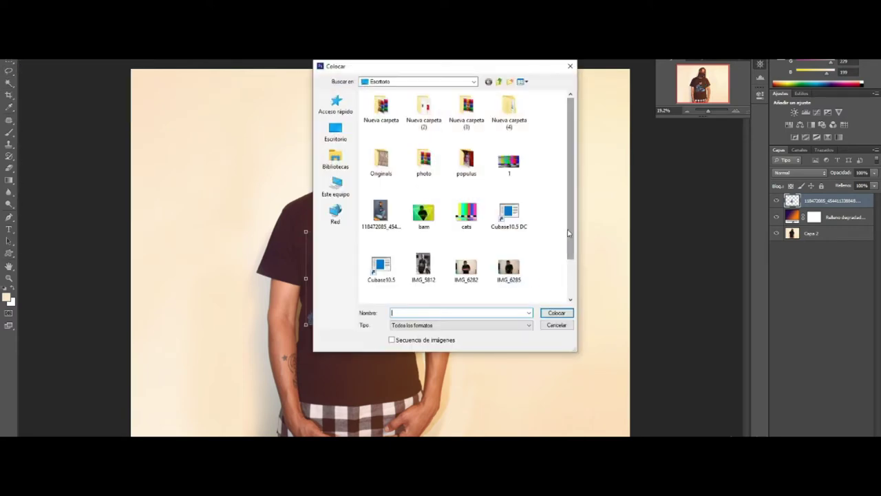
double_click(507, 158)
drag(403, 275, 390, 264)
click(823, 200)
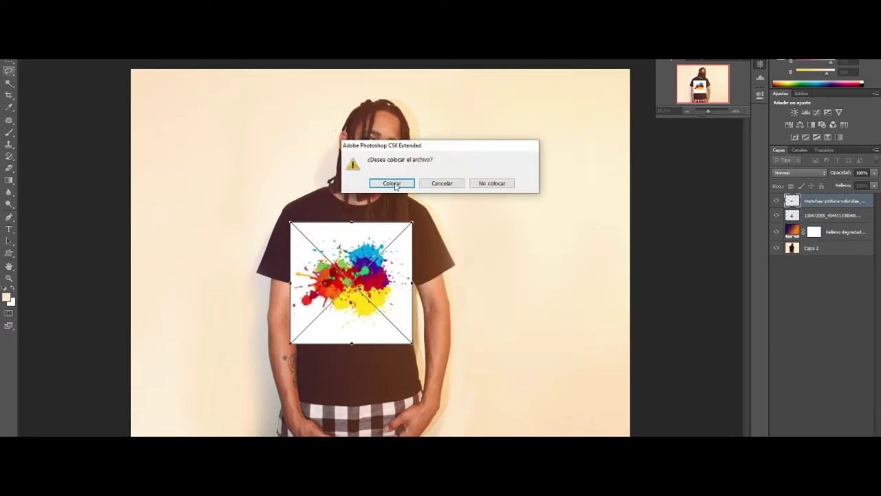
click(385, 183)
click(413, 184)
drag(822, 200, 822, 224)
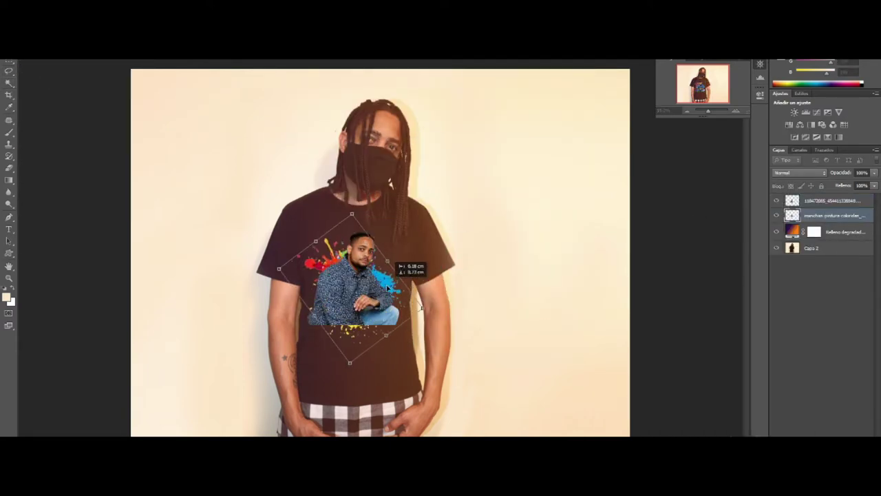
drag(416, 231, 298, 204)
key(Return)
key(ctrl+plus)
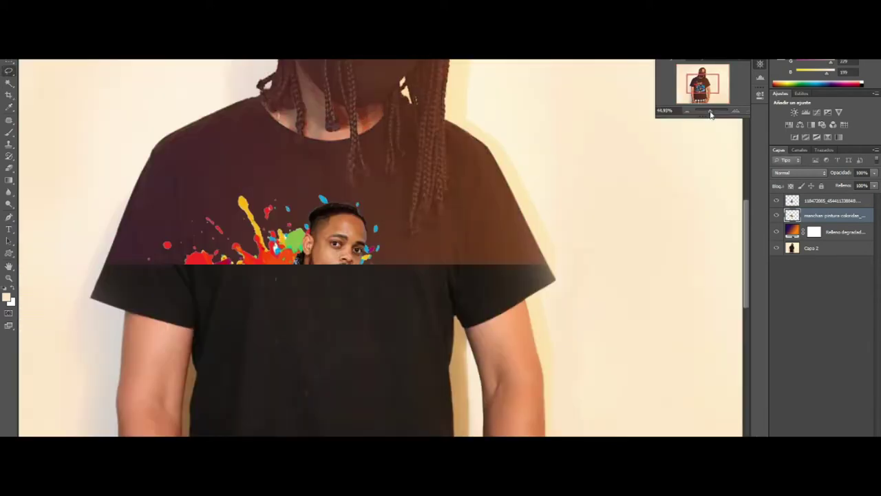
Step: Add a Black & White adjustment clipped to the portrait layer
click(833, 200)
click(800, 261)
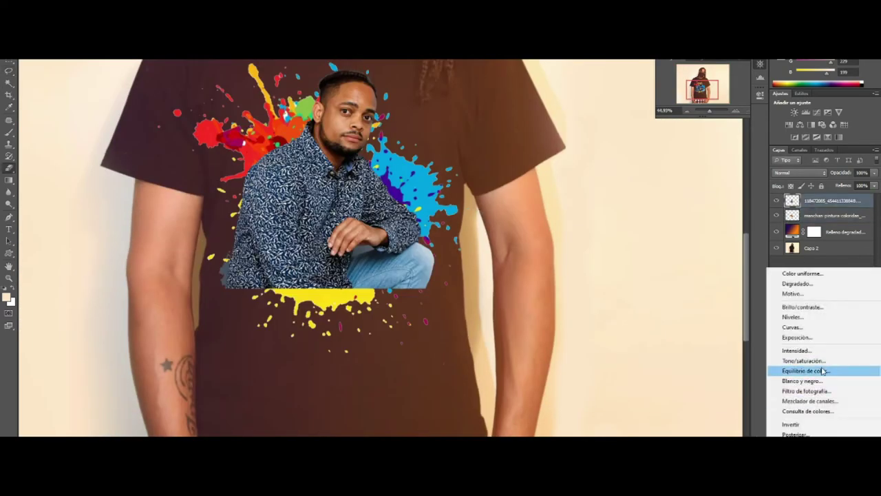
click(822, 370)
click(678, 244)
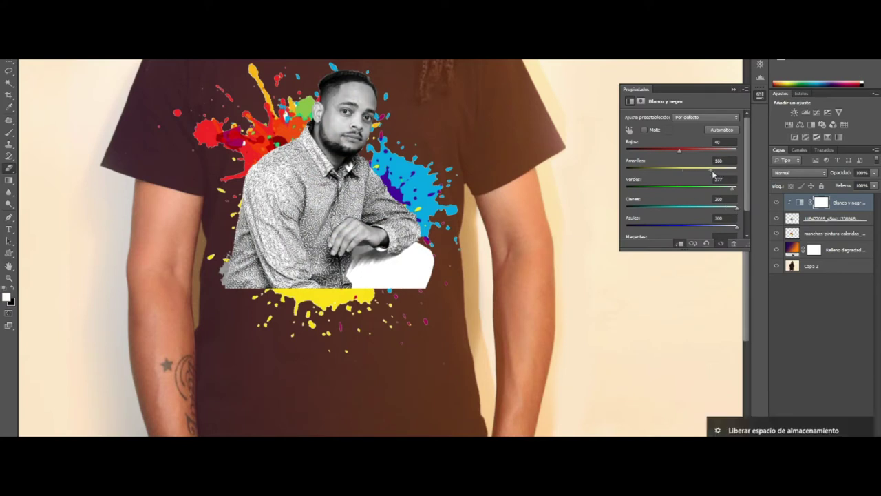
Step: Colourize the paint-splash layer with Hue/Saturation and raise lightness so the splashes turn white
click(807, 357)
double_click(815, 234)
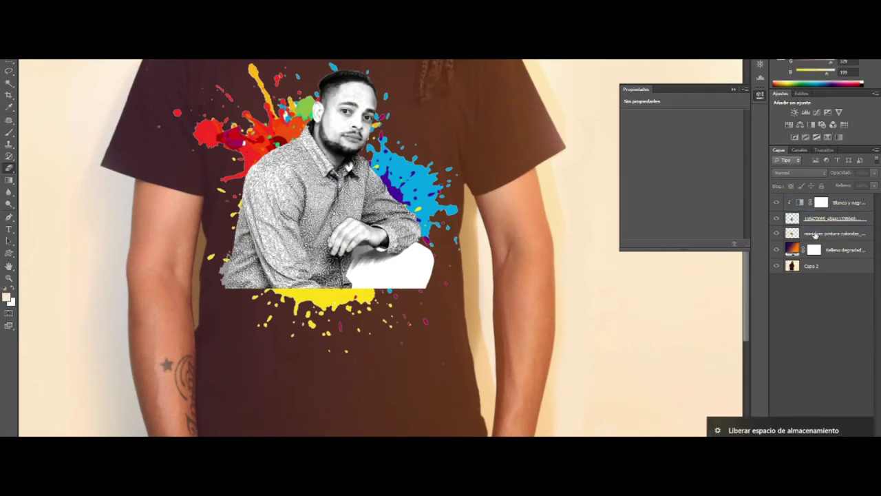
click(826, 432)
click(787, 391)
drag(653, 286, 716, 286)
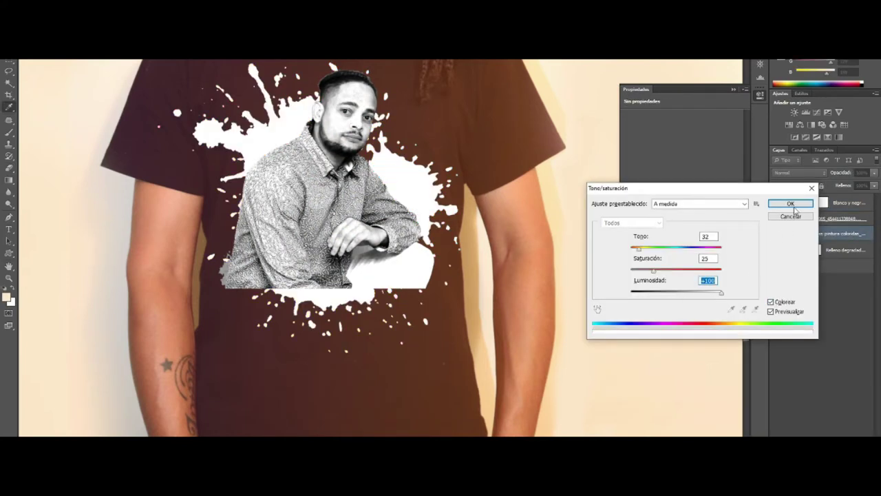
click(792, 202)
key(Return)
scroll(294, 284, up, 2)
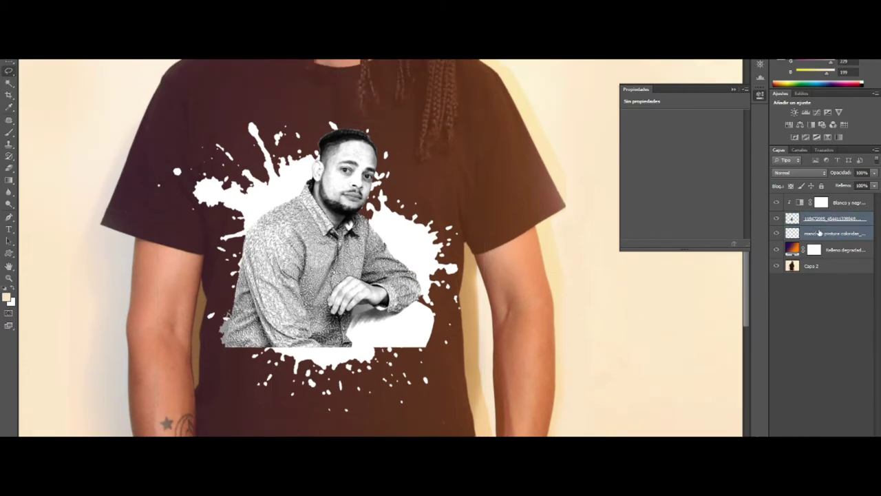
Step: Merge the adjustment and splash into the portrait layer, set Soft Light, and lower fill to about 37%
right_click(819, 234)
click(838, 285)
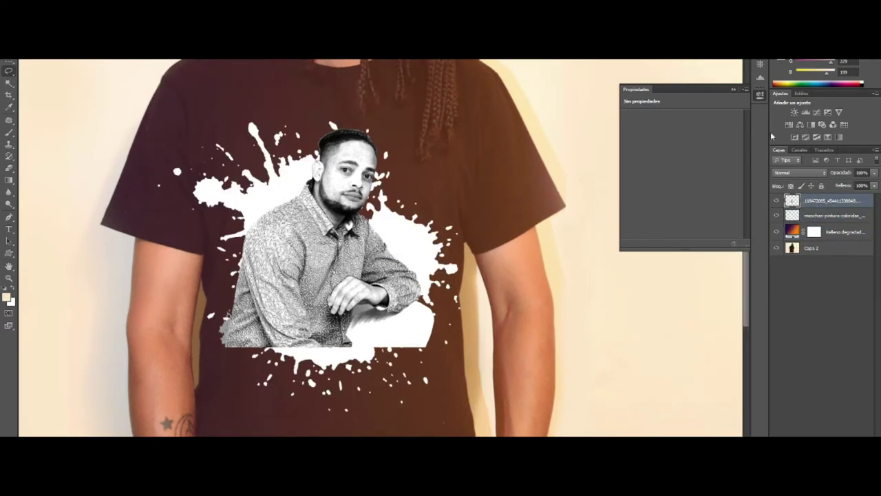
key(ctrl+e)
key(shift+plus)
key(shift+plus)
key(shift+plus)
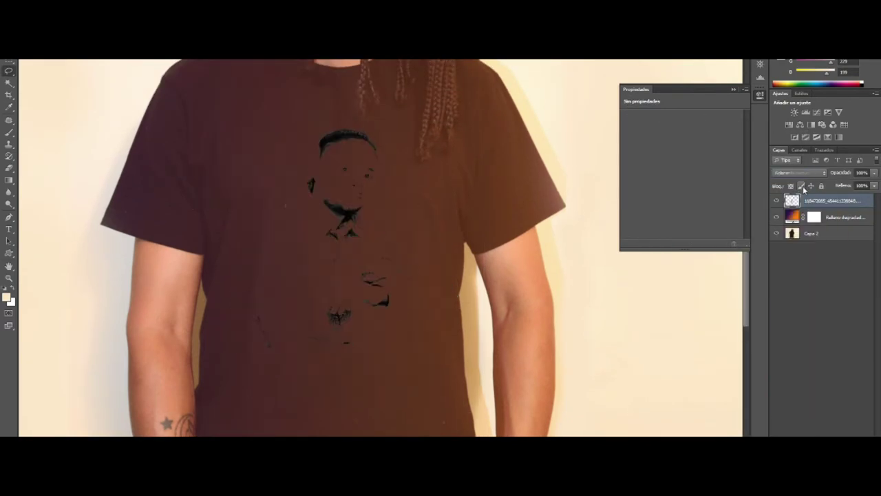
click(874, 185)
drag(869, 197, 846, 199)
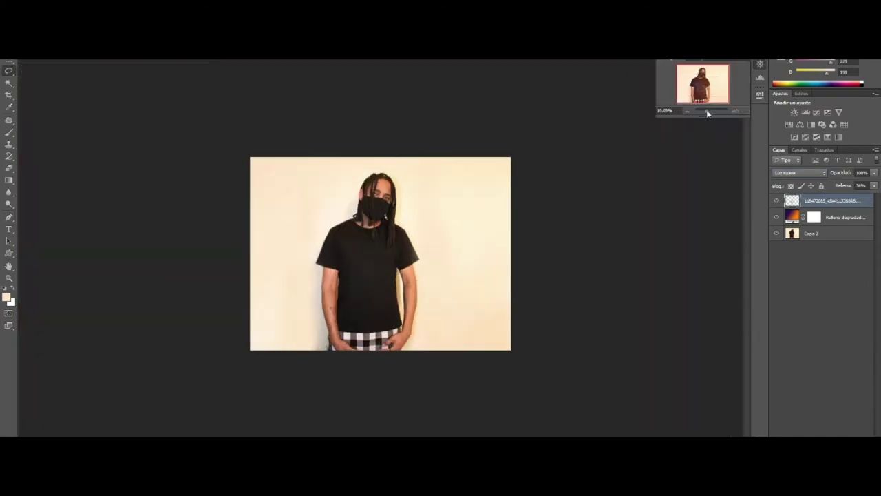
Step: Draw a large triangle custom shape over the man and rotate it upside down
drag(708, 113, 708, 112)
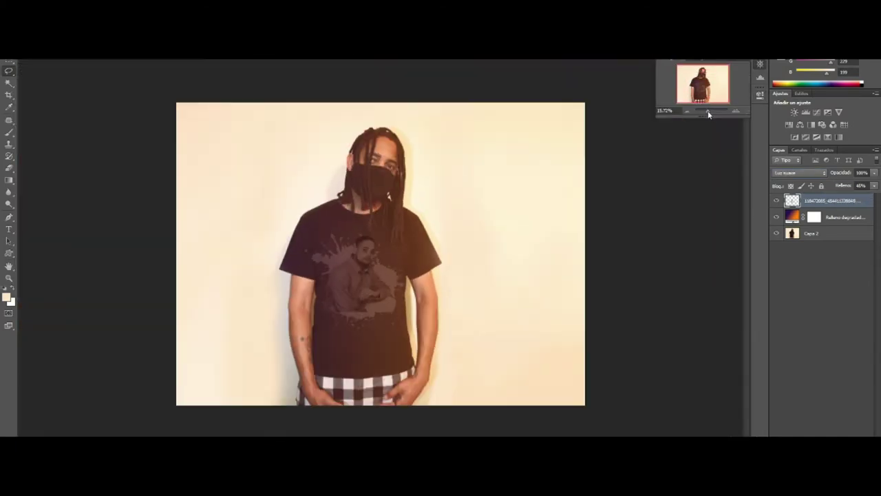
click(313, 49)
click(359, 73)
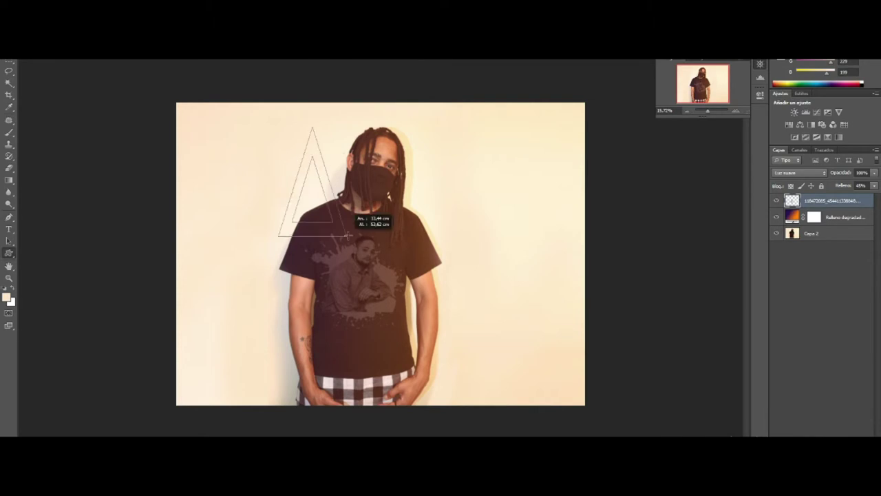
drag(305, 128, 360, 219)
key(ctrl+z)
drag(222, 141, 523, 352)
key(ctrl+t)
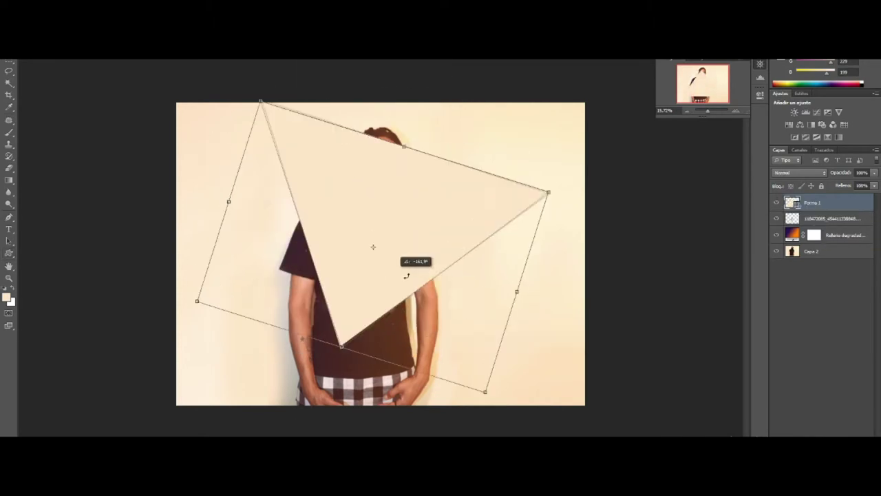
drag(544, 158, 441, 296)
Step: Commit the inverted triangle and reduce its fill to 0%
key(Return)
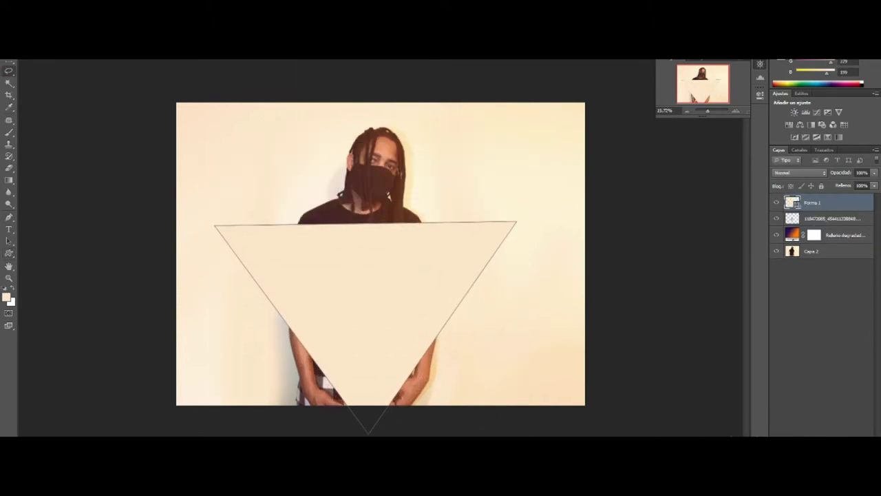
right_click(819, 203)
click(792, 359)
click(854, 245)
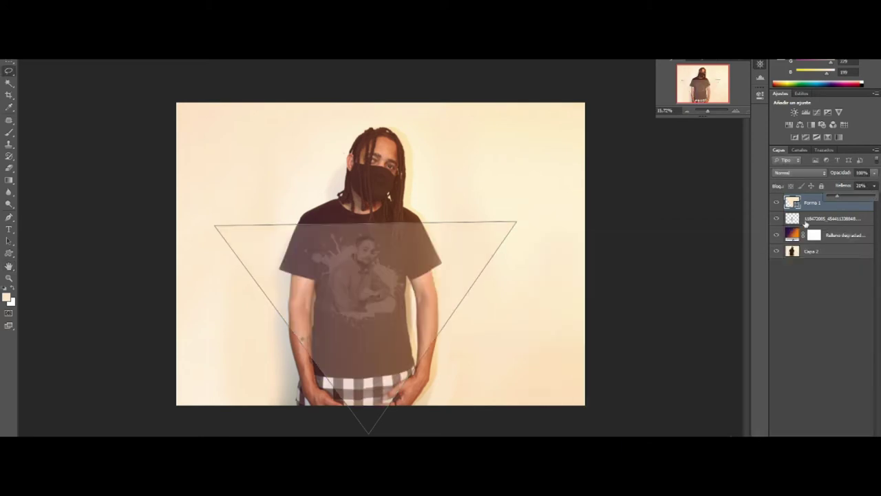
drag(843, 185, 791, 186)
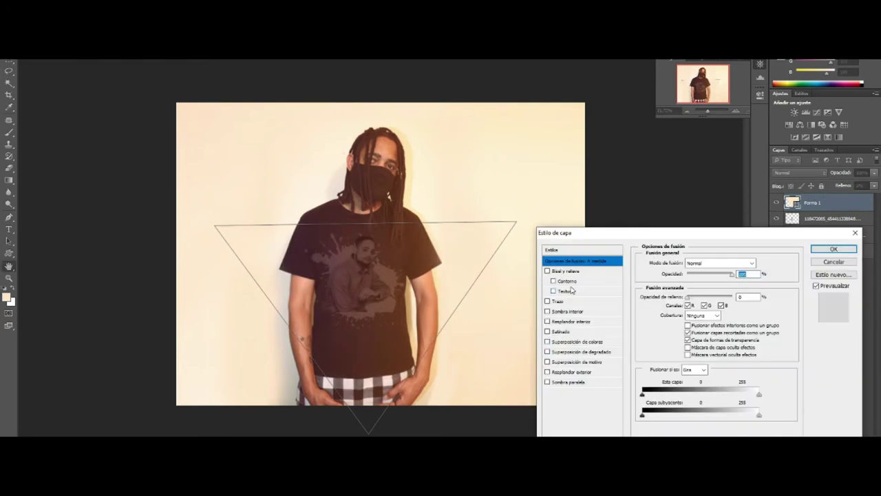
Step: Give the triangle Bevel & Emboss with a contour and a thick gradient Stroke
click(567, 281)
click(582, 351)
click(547, 351)
click(557, 301)
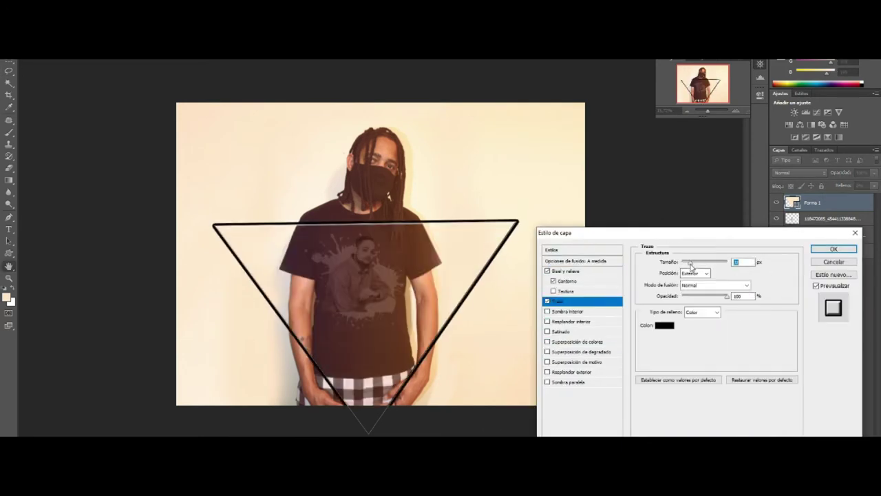
drag(683, 262, 699, 263)
click(703, 312)
click(682, 324)
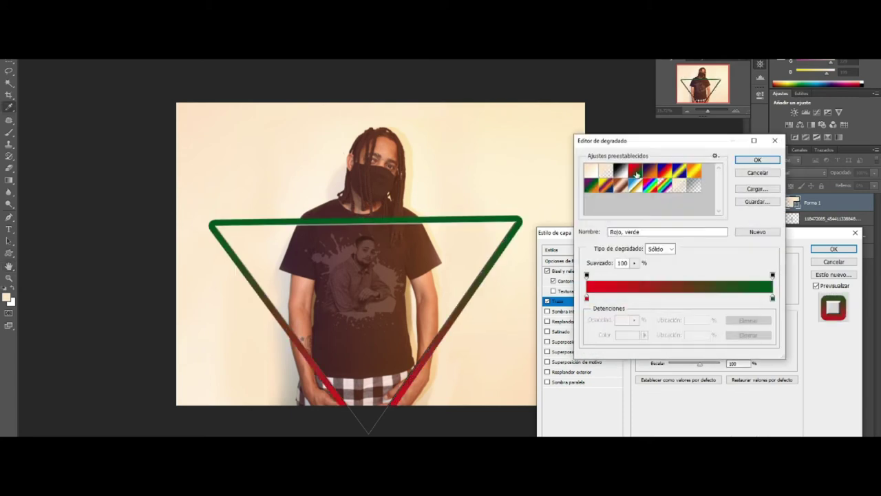
Step: Edit the stroke gradient to orange-white-yellow, with the yellow stop at location 28, and apply the style
click(620, 170)
click(694, 170)
double_click(680, 297)
click(273, 155)
click(389, 155)
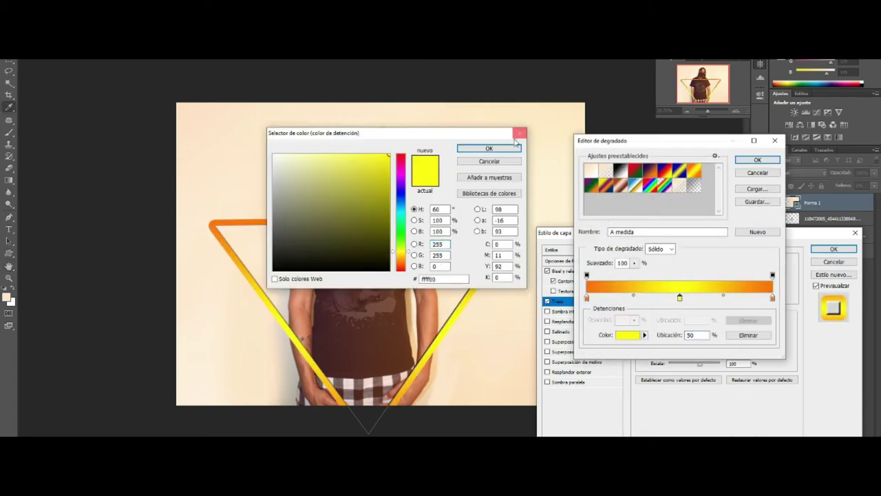
key(Escape)
double_click(586, 298)
key(Return)
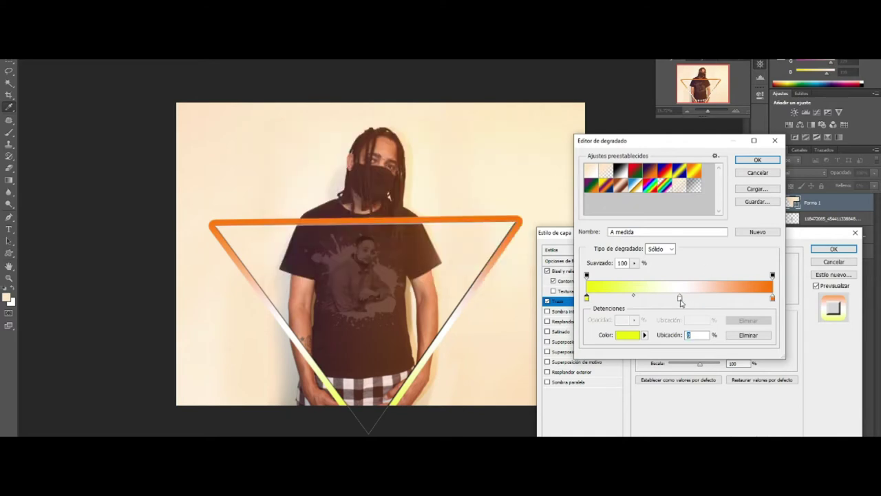
drag(586, 298, 639, 298)
key(Return)
key(Return)
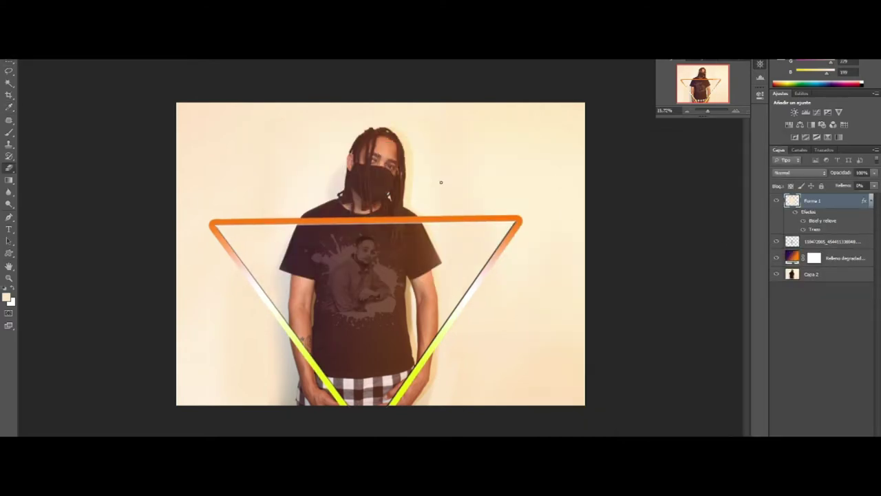
Step: Copy the hand area of Capa 2 to a new layer placed above the triangle
key(alt+comma)
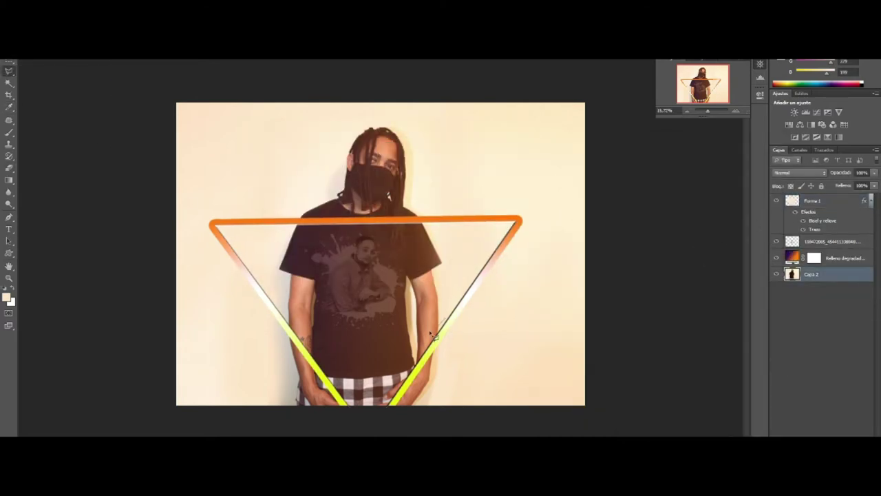
key(ctrl+shift+bracketright)
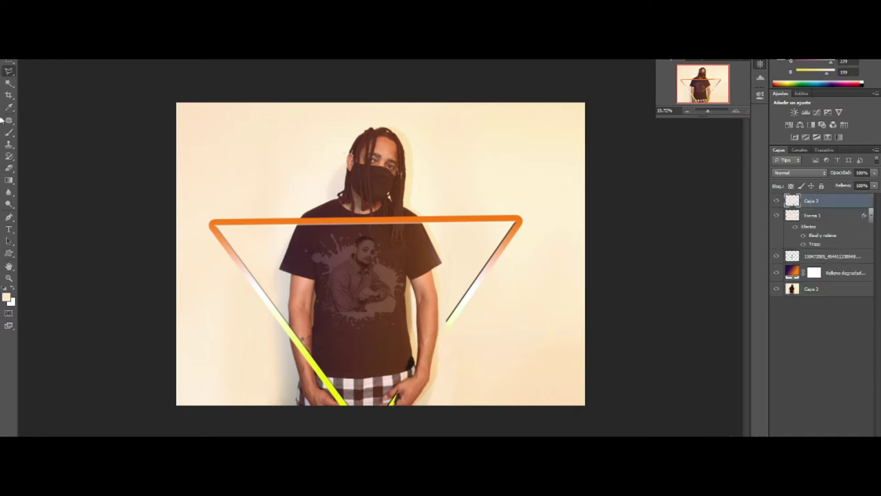
scroll(465, 376, up, 3)
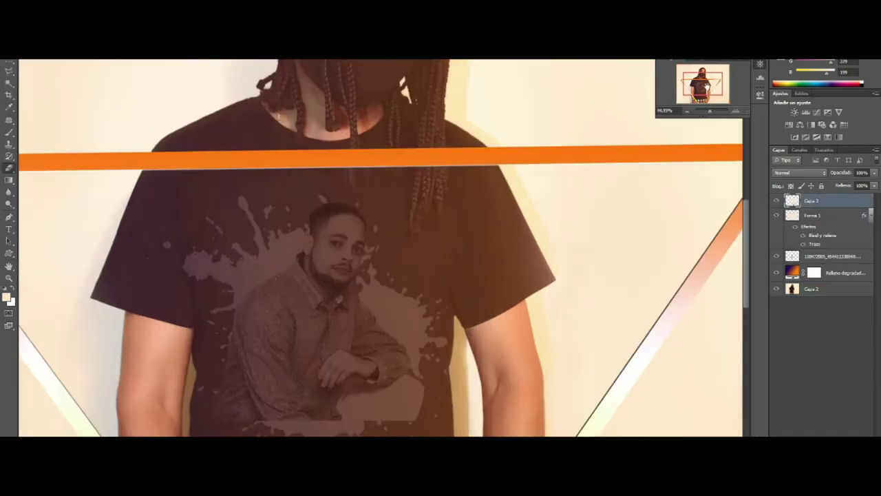
drag(571, 216, 556, 254)
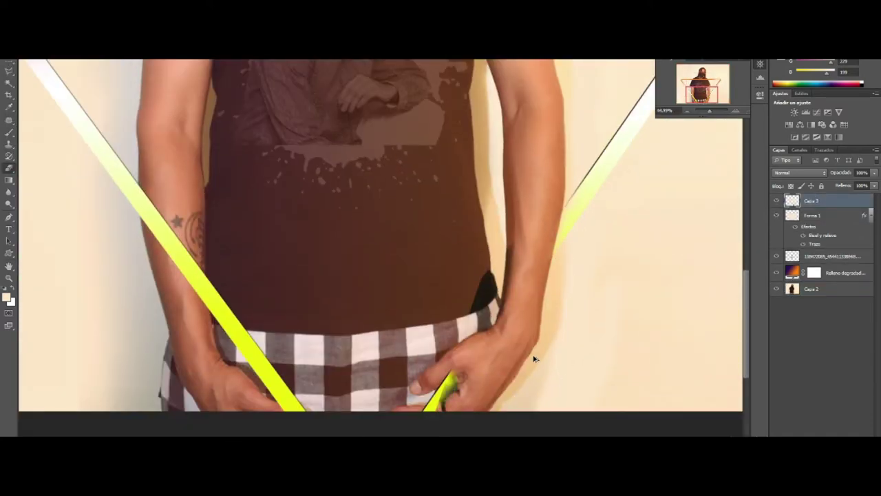
Step: Move the Capa 4 copy to the top of the layer stack
key(l)
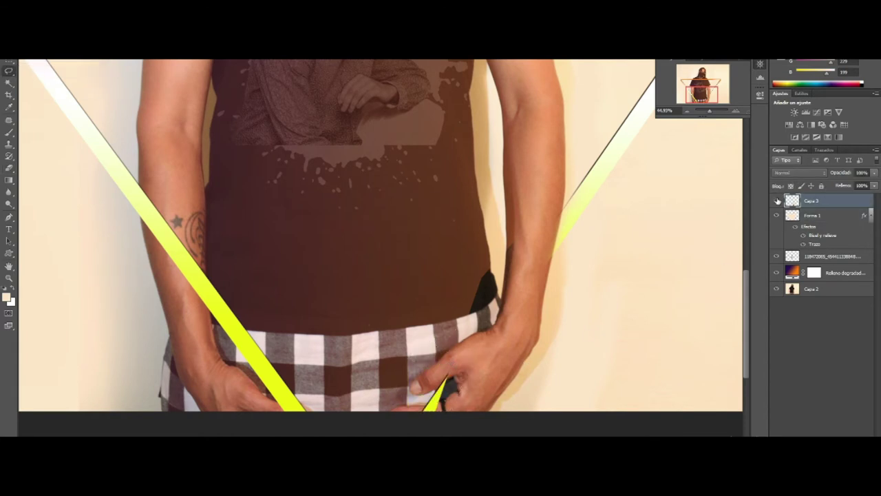
click(812, 288)
drag(813, 288, 796, 198)
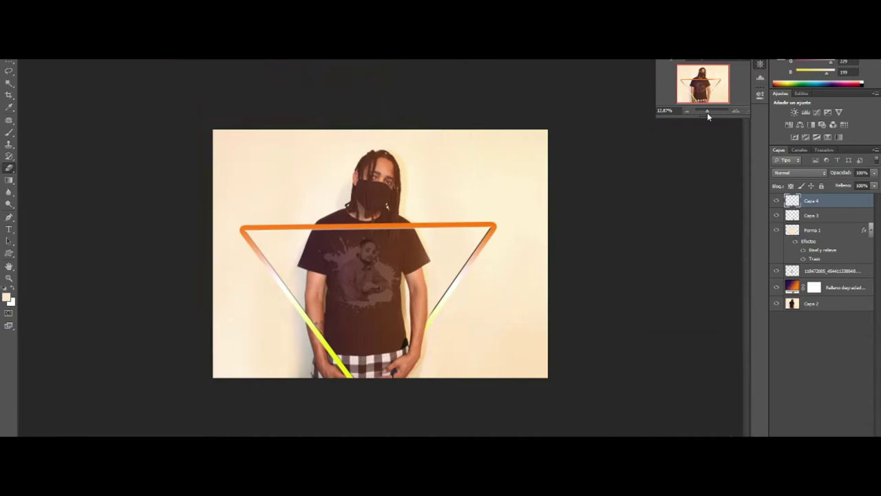
drag(707, 112, 713, 111)
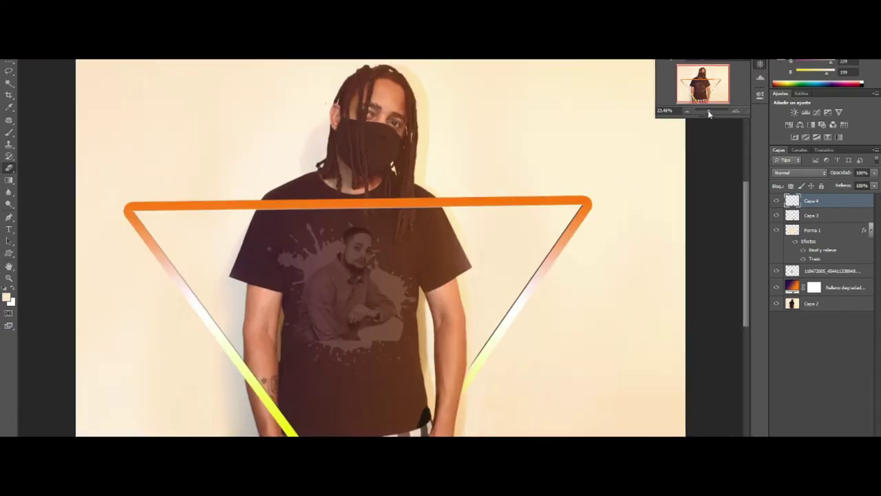
Step: Paint light beige over the shorts beside the yellow stripe
click(9, 72)
scroll(352, 398, down, 3)
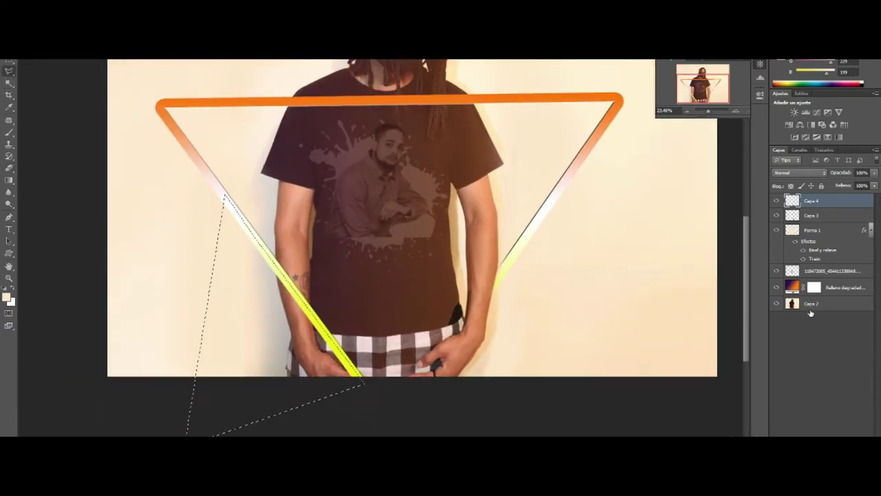
click(7, 297)
click(513, 150)
key(b)
drag(289, 369, 274, 310)
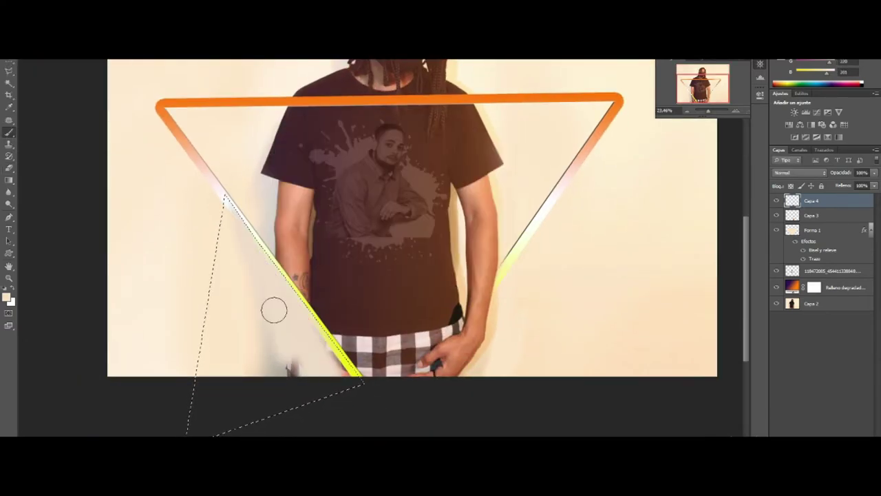
Step: Select the area around the triangle and delete the stray paint on Capa 4
click(7, 297)
click(477, 148)
click(8, 71)
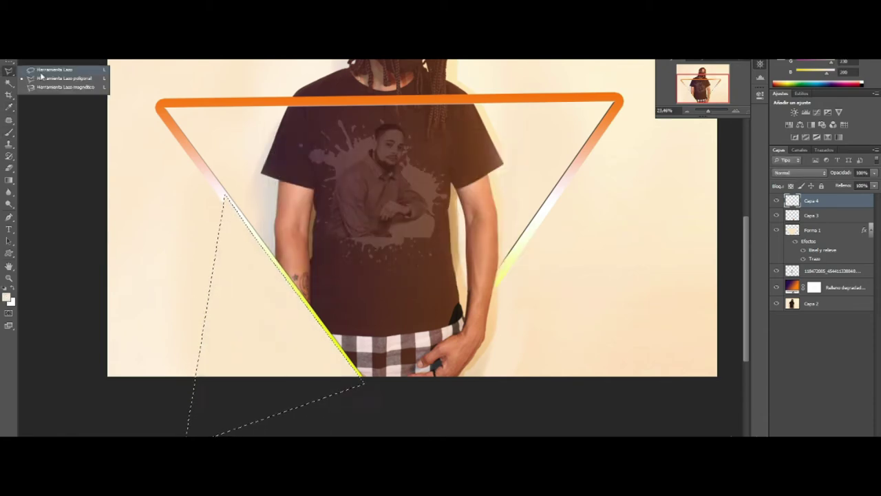
key(ctrl+d)
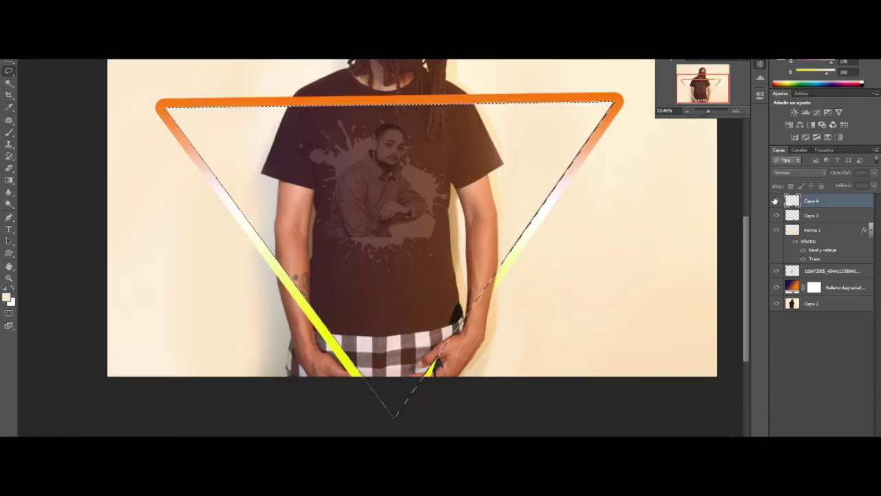
key(w)
click(203, 237)
click(813, 200)
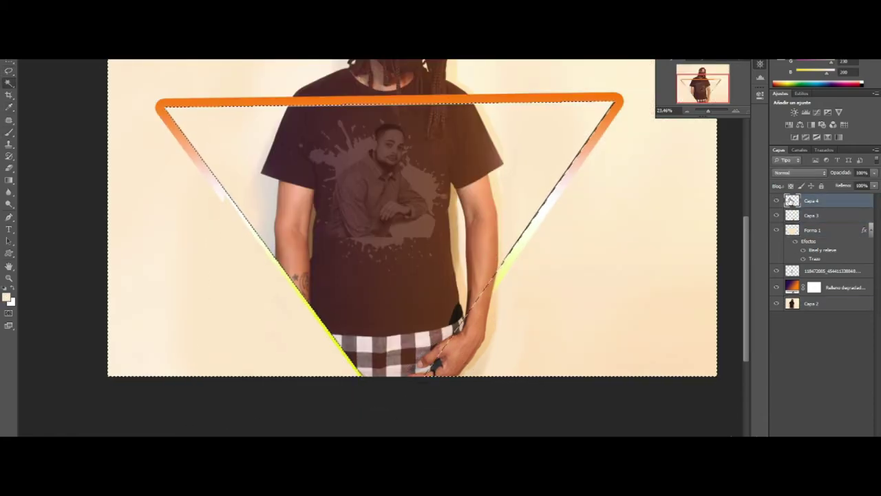
key(Delete)
key(ctrl+d)
Step: Select the hand area with the Polygonal Lasso and paint over it
click(9, 71)
click(41, 81)
scroll(371, 301, down, 3)
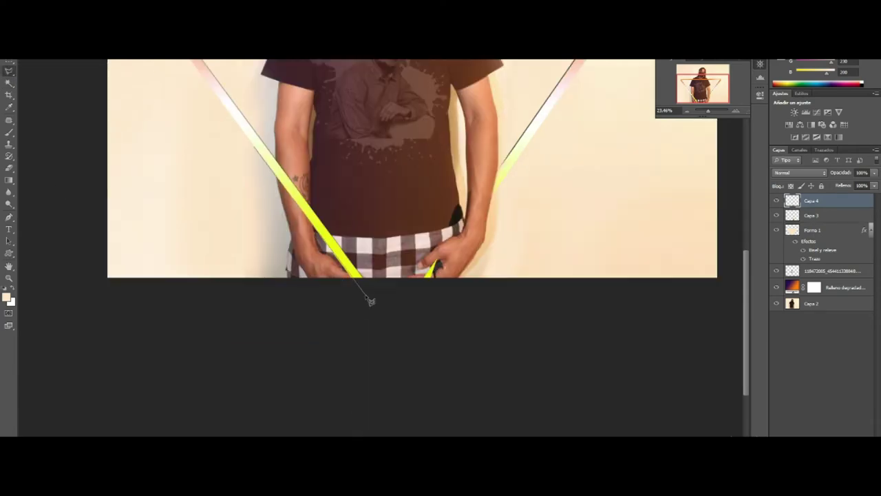
key(b)
drag(262, 158, 330, 268)
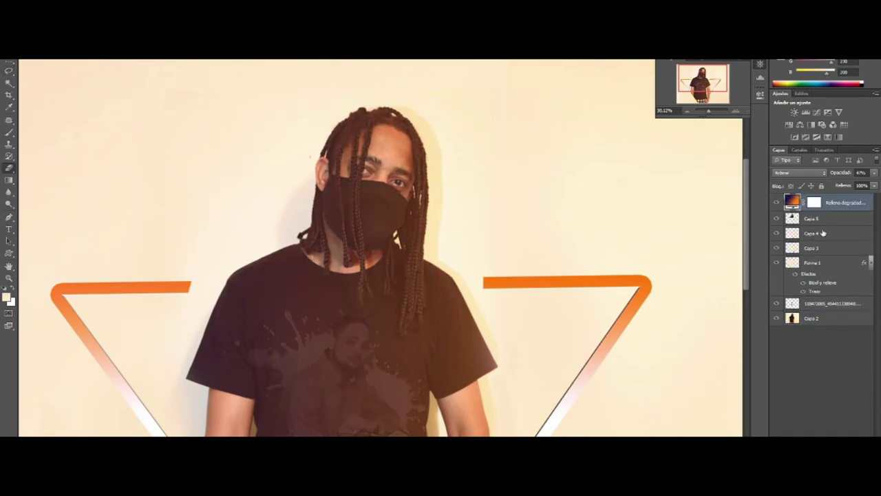
Step: Restore the orange bar beside the shoulder on Capa 5
click(815, 218)
scroll(413, 241, up, 3)
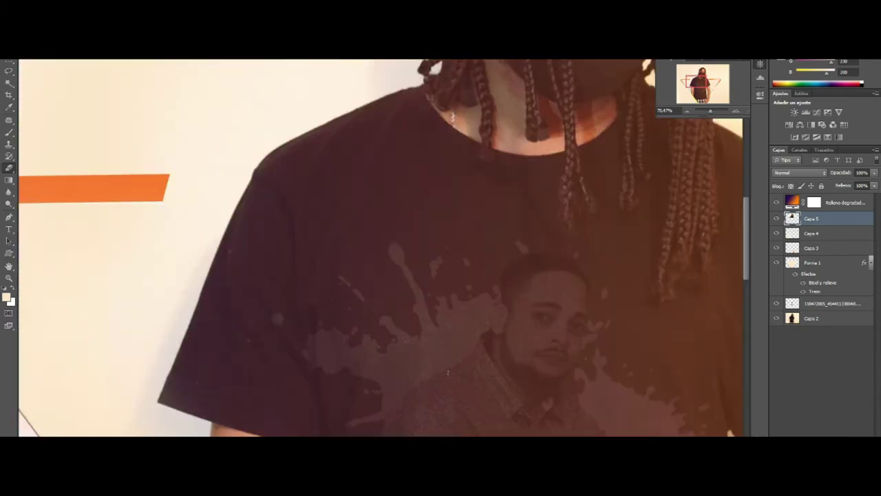
drag(403, 176, 384, 204)
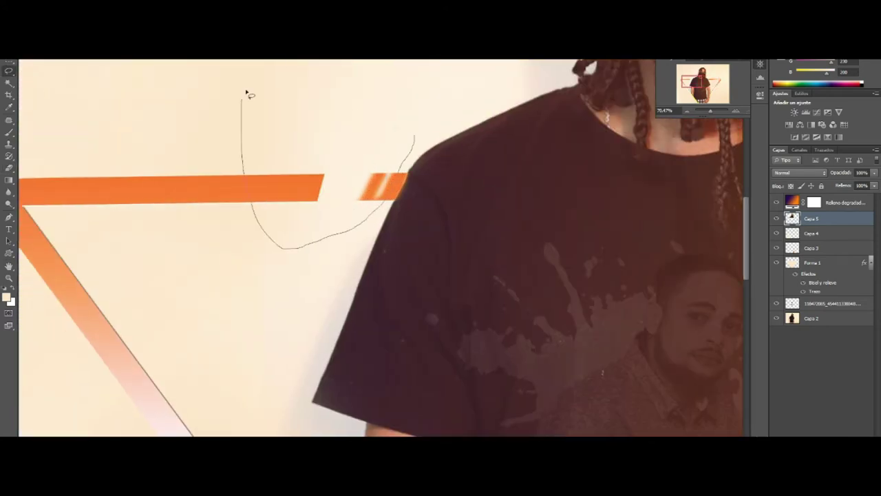
click(710, 111)
Step: Copy the shoulder area of Capa 2 to a new Capa 6 layer near the top
key(alt+comma)
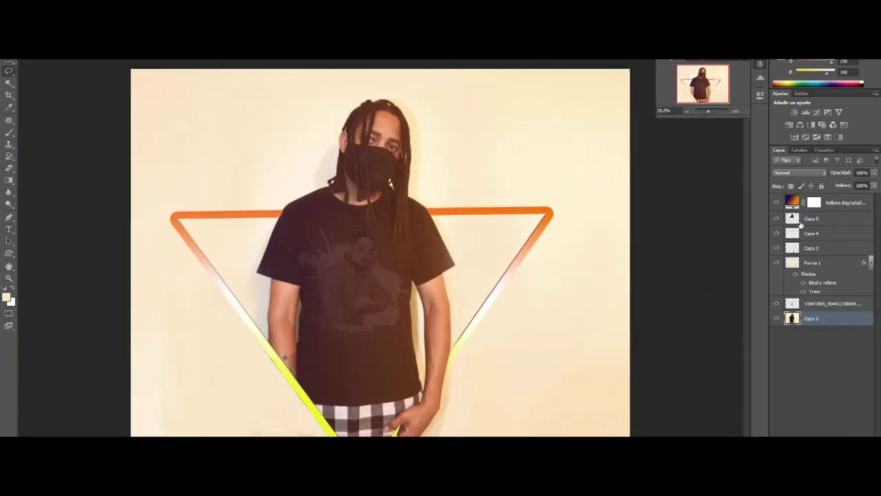
key(ctrl+j)
drag(812, 318, 814, 217)
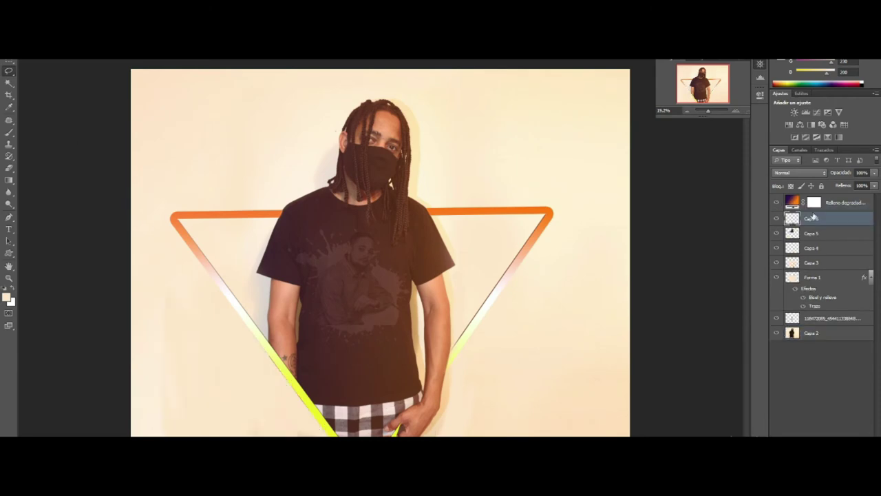
Step: Duplicate the Forma 1 triangle and Gaussian-blur it with a larger radius
click(813, 277)
key(ctrl+j)
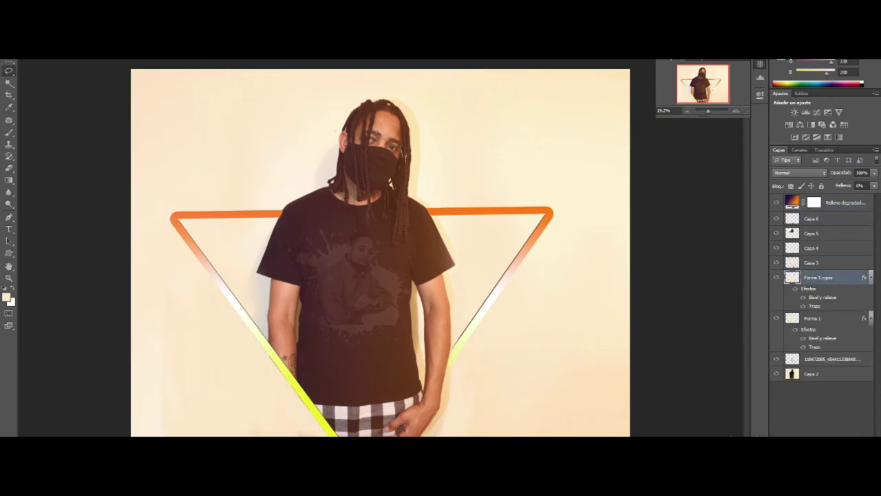
key(ctrl+alt+f)
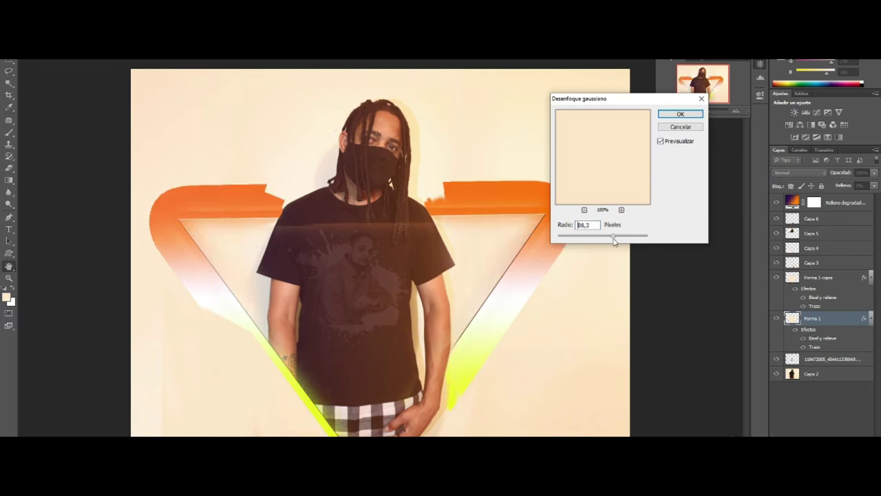
key(Return)
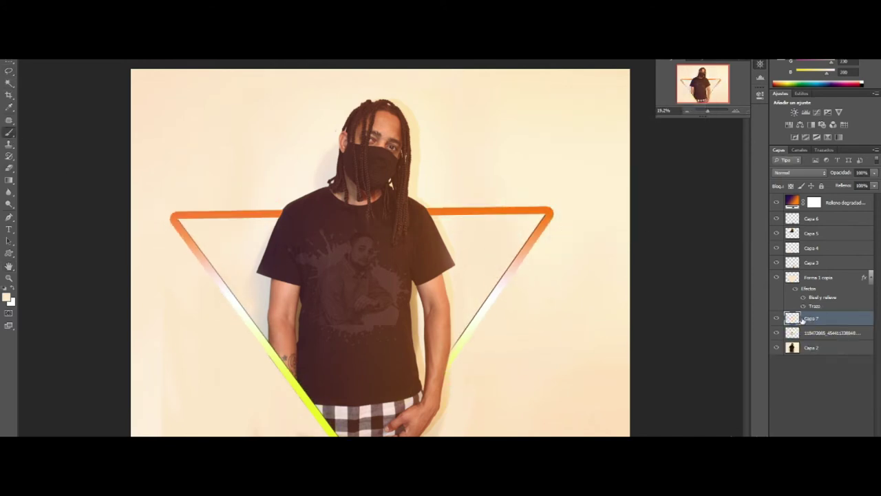
click(338, 165)
drag(623, 235, 605, 238)
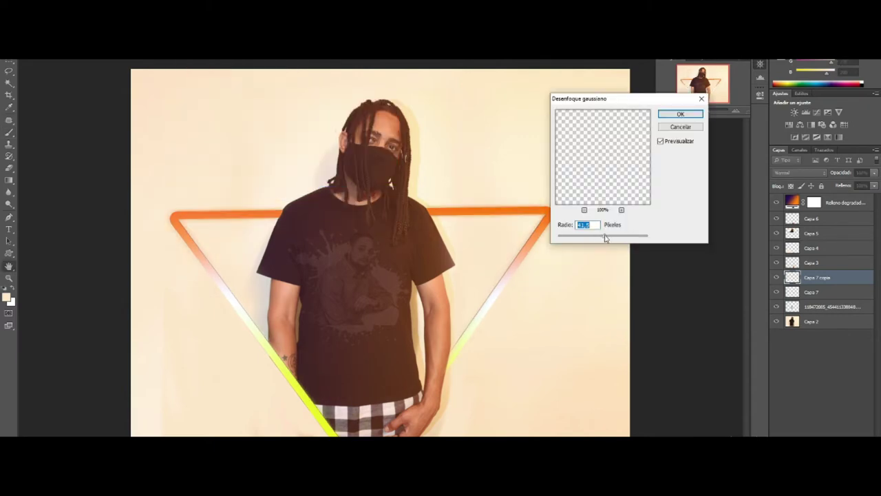
key(Return)
Step: Duplicate the glow layer, transform it, and blur the copy
key(ctrl+j)
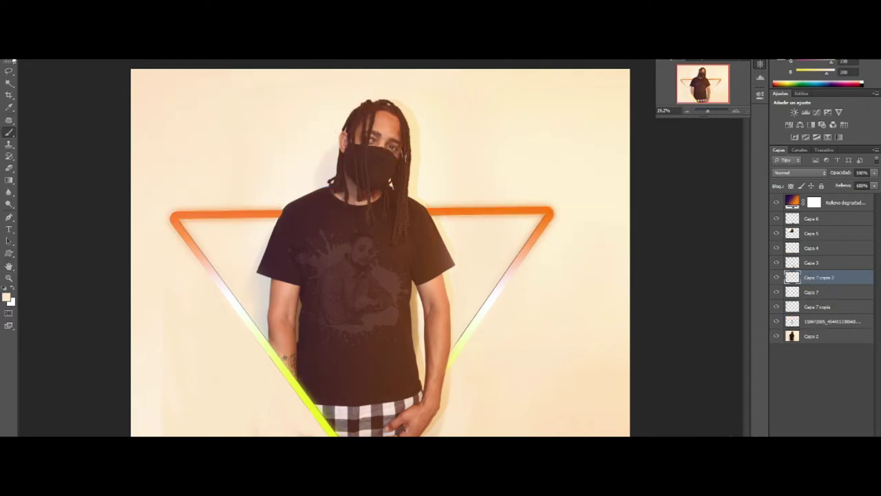
key(ctrl+t)
key(Return)
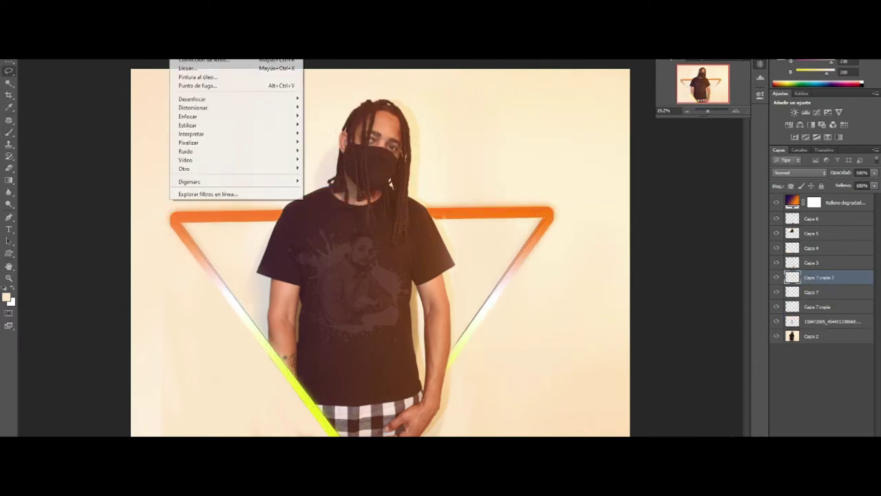
click(338, 165)
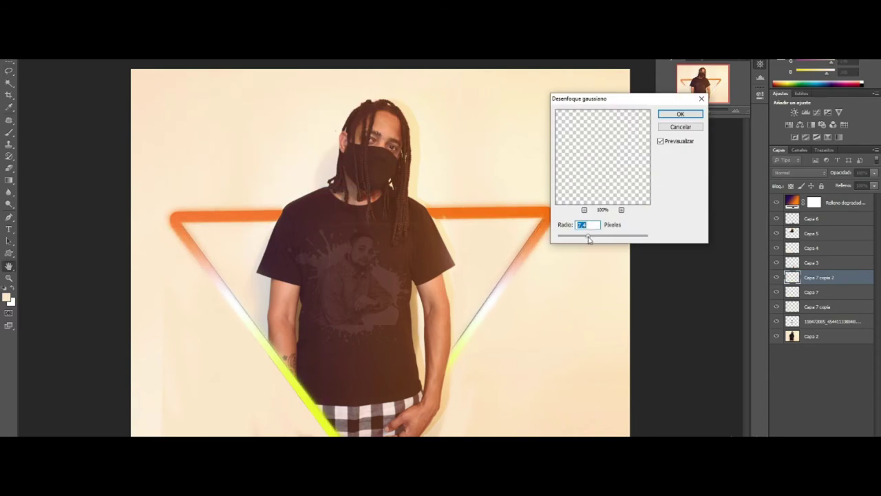
key(Return)
Step: Enlarge the glow triangle slightly with Free Transform and blur it again
key(ctrl+t)
drag(552, 337, 563, 338)
drag(167, 210, 154, 200)
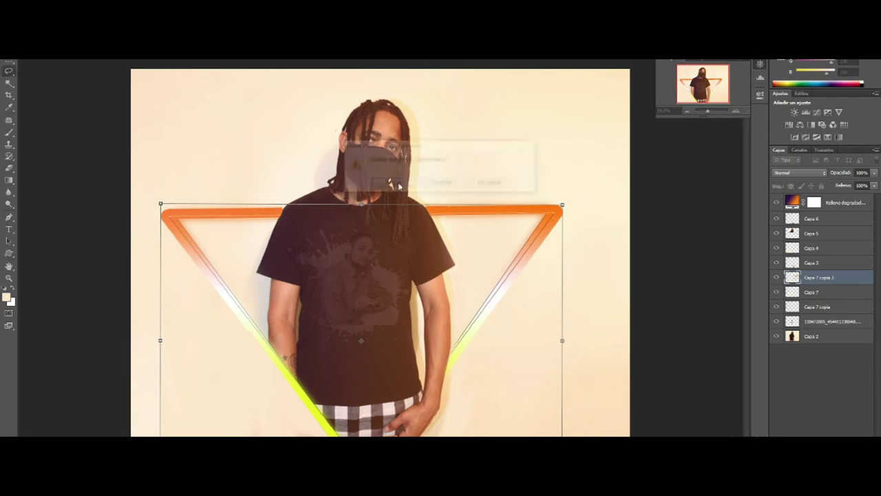
key(Return)
click(337, 189)
key(Return)
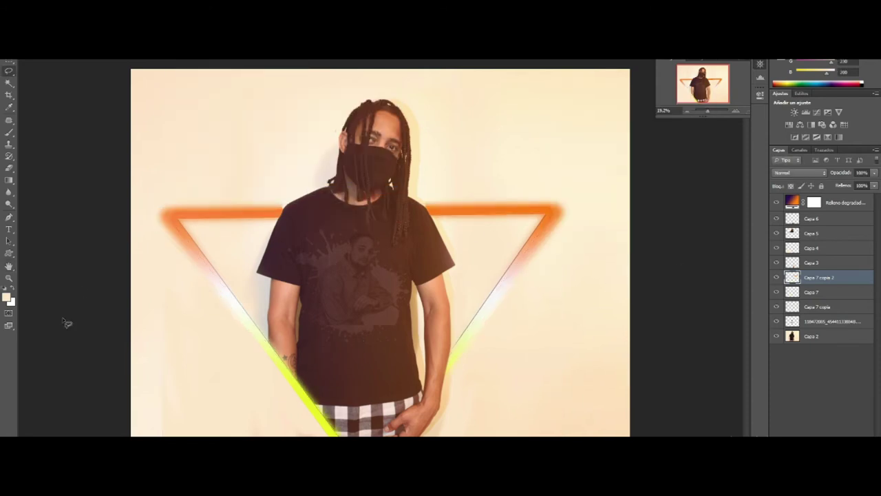
Step: Place the lens-flare image and change its blending mode
click(81, 155)
click(557, 310)
key(Return)
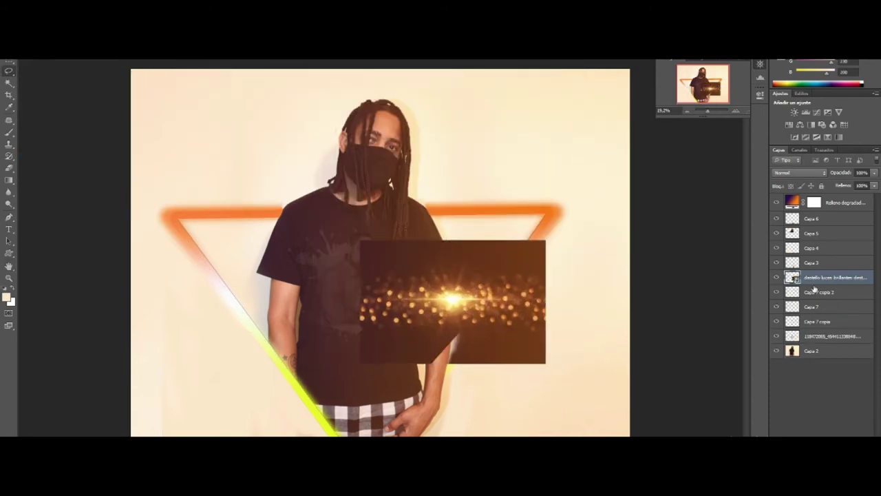
click(799, 172)
click(802, 296)
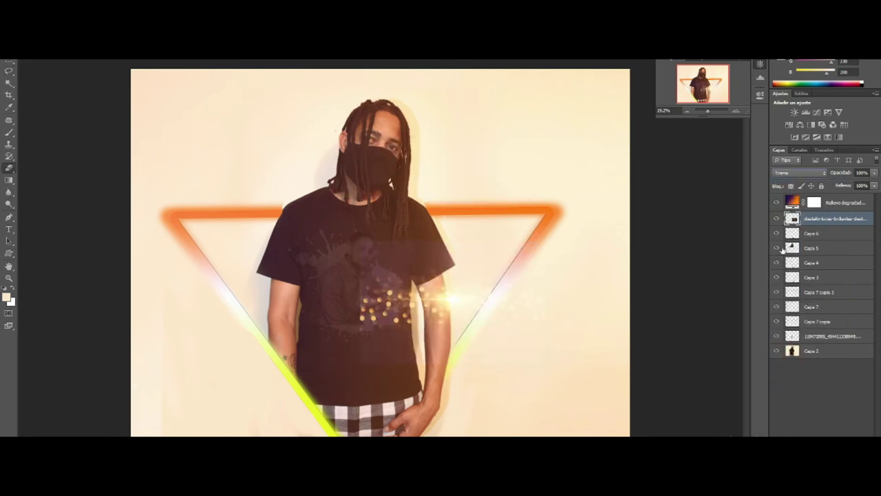
Step: Set the flare to Screen and move it onto the triangle's top edge
key(v)
click(390, 181)
click(799, 172)
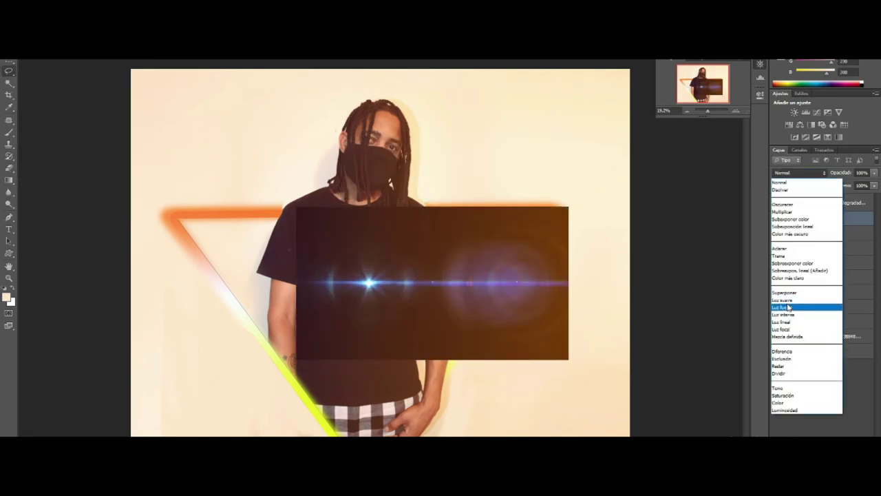
click(802, 303)
mouse_move(371, 286)
mouse_down()
mouse_move(485, 211)
mouse_move(221, 217)
mouse_up()
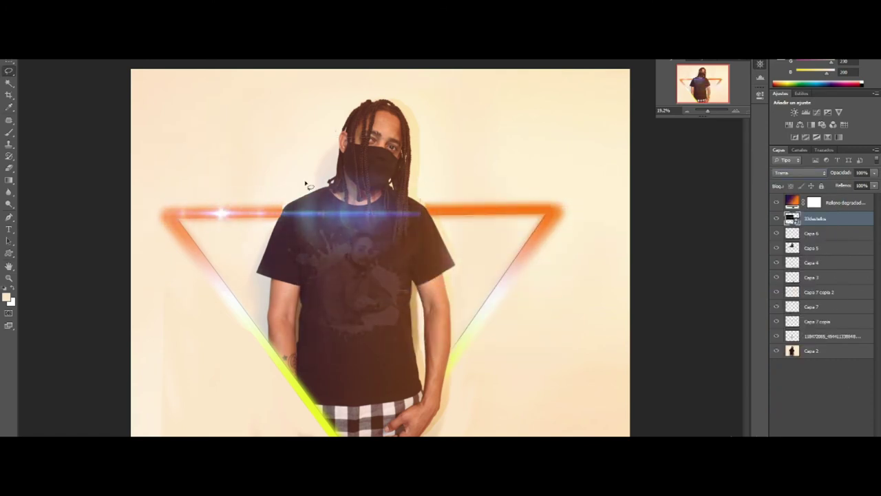
double_click(823, 217)
key(Escape)
Step: Tint the flare orange with Hue/Saturation at saturation 100
key(ctrl+u)
click(771, 302)
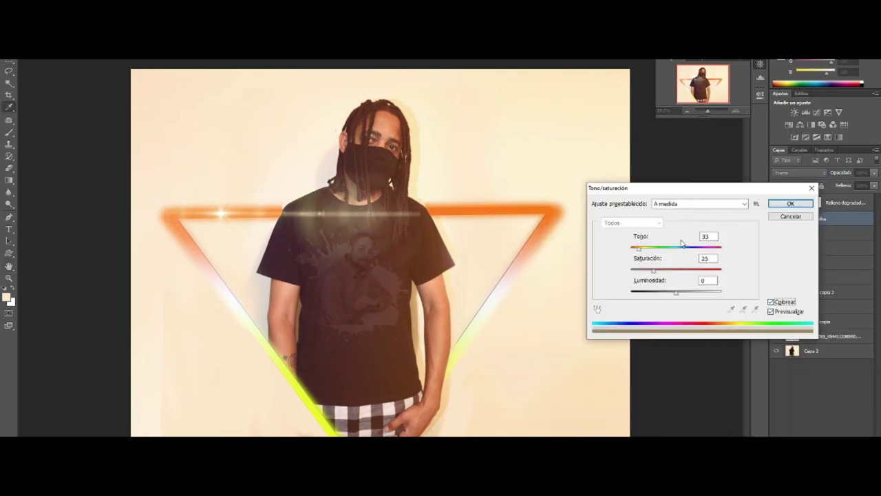
mouse_move(687, 269)
mouse_down()
mouse_move(695, 278)
mouse_move(721, 269)
mouse_up()
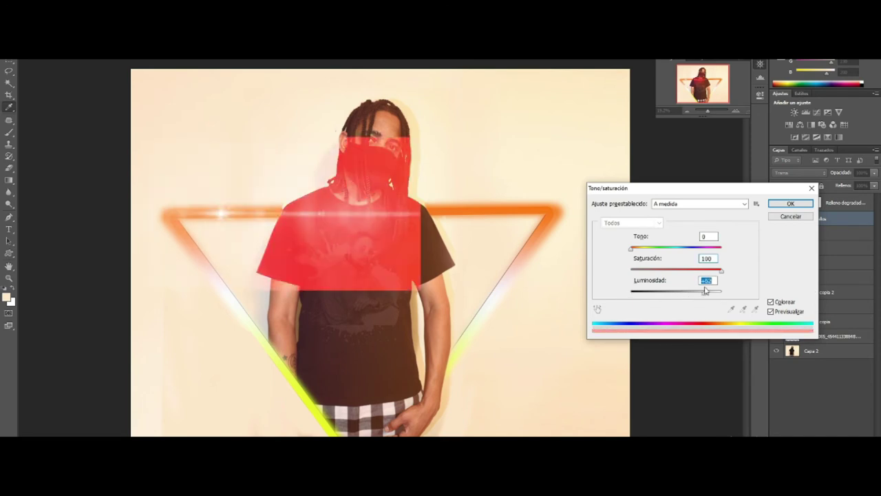
drag(676, 292, 678, 296)
drag(631, 248, 638, 249)
key(Return)
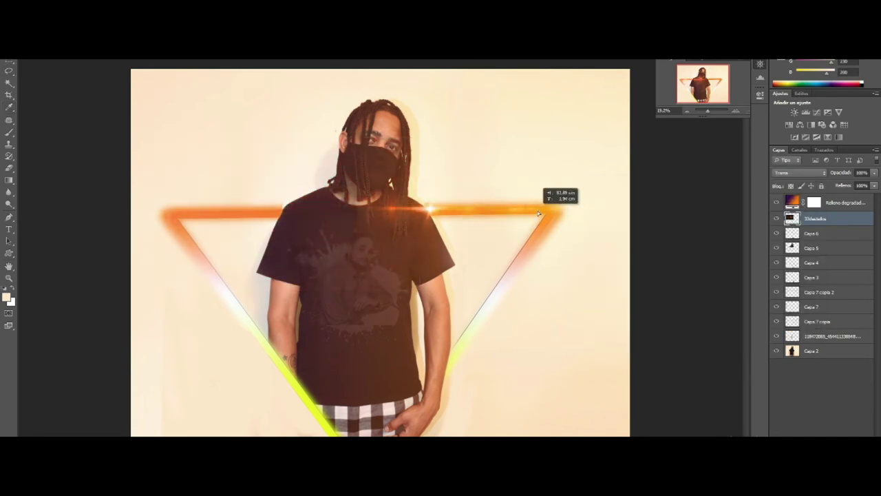
Step: Slide the flare right along the top edge, duplicate it, and blur the original
drag(328, 209, 551, 206)
click(21, 61)
click(369, 231)
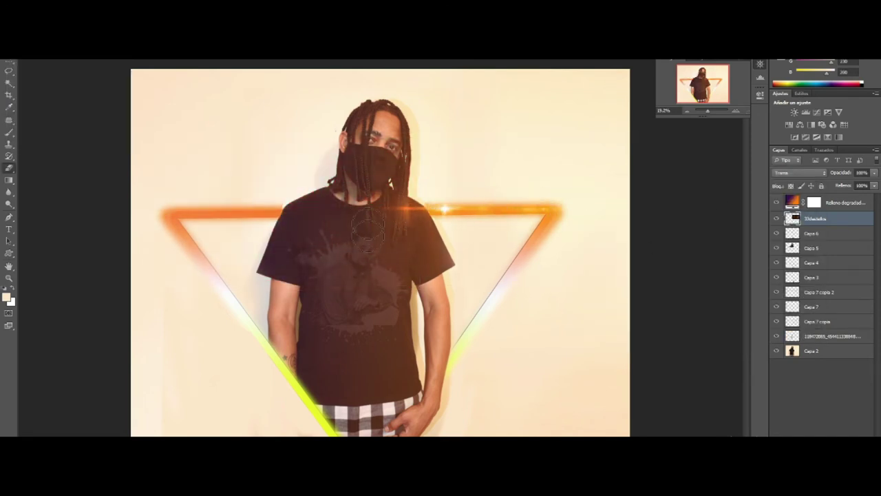
key(ctrl+j)
key(ctrl+j)
click(816, 248)
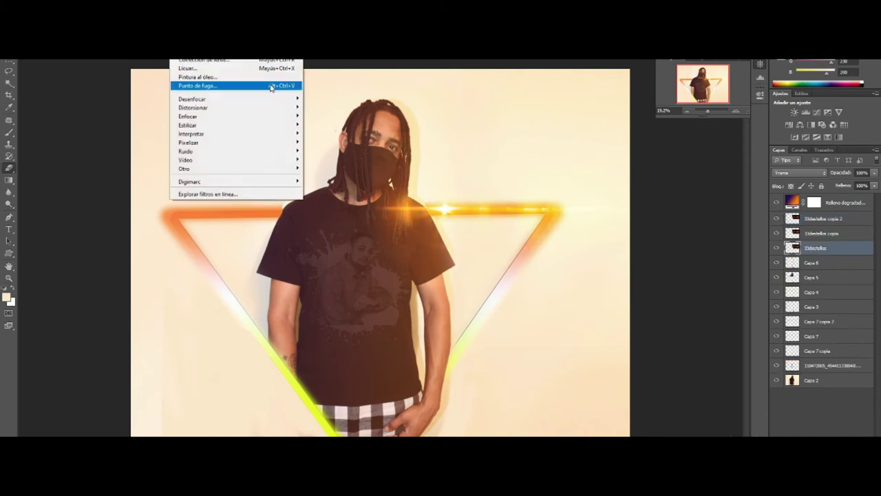
click(344, 186)
click(680, 114)
drag(444, 210, 436, 216)
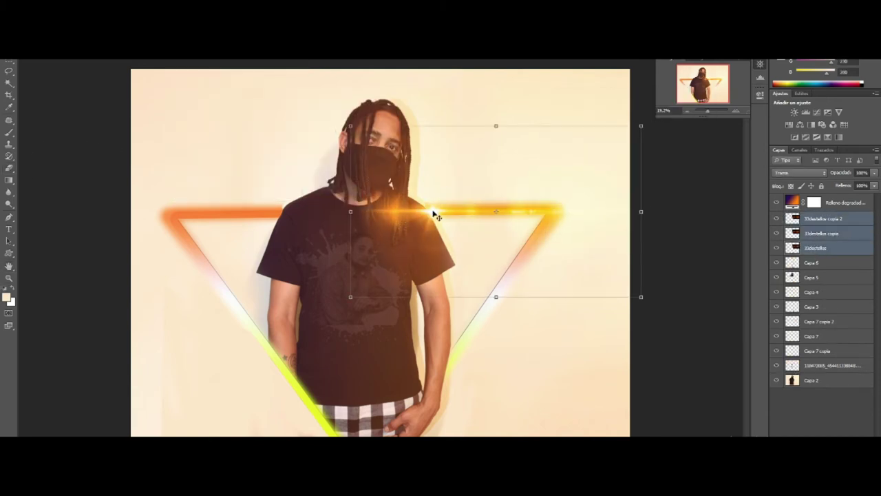
Step: Select all three flare layers, undoing an accidental merge
right_click(823, 256)
click(816, 335)
key(ctrl+j)
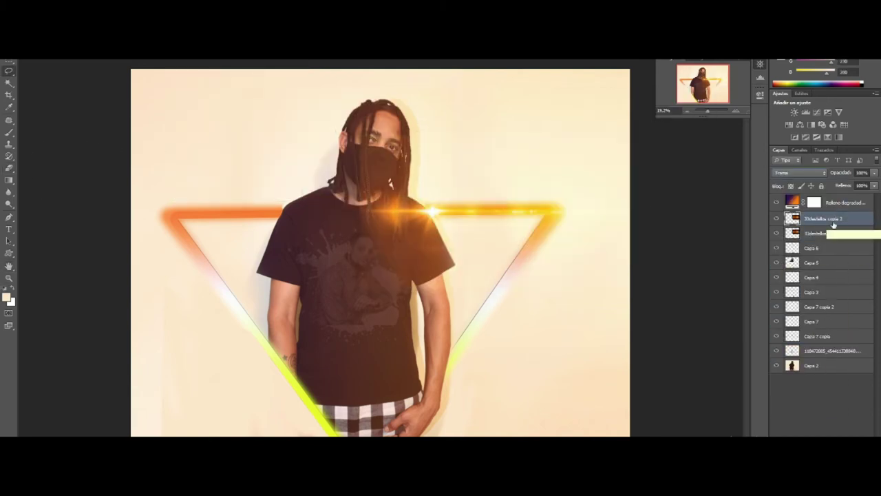
key(ctrl+alt+z)
key(ctrl+alt+z)
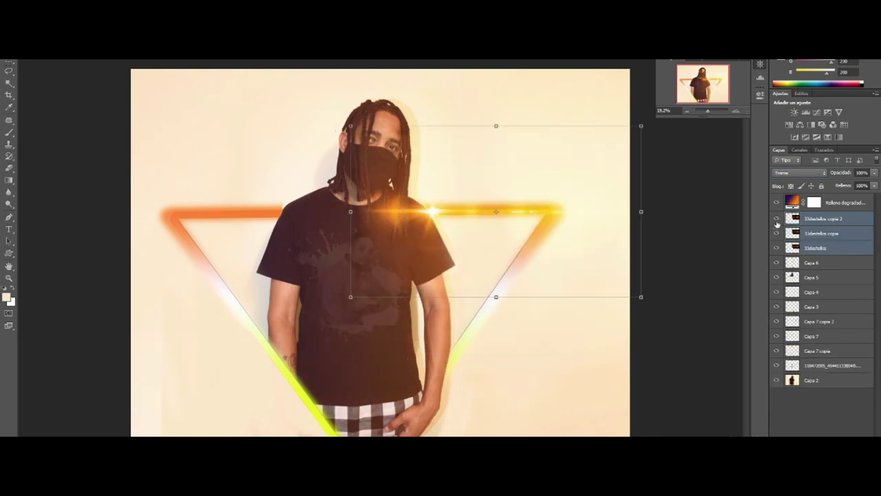
click(819, 219)
key(alt+bracketleft)
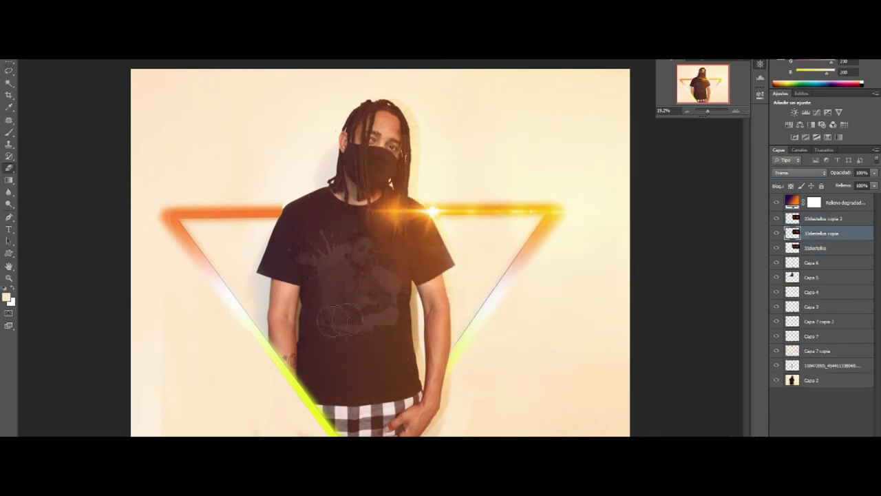
shift+click(812, 245)
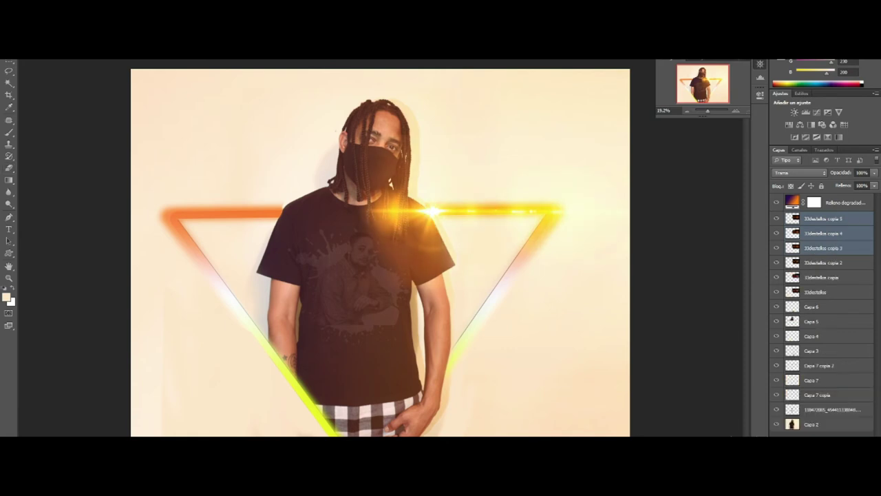
Step: Copy the flares onto the triangle's left side and rotate them along that edge
drag(430, 212, 250, 220)
key(ctrl+t)
drag(250, 303, 271, 360)
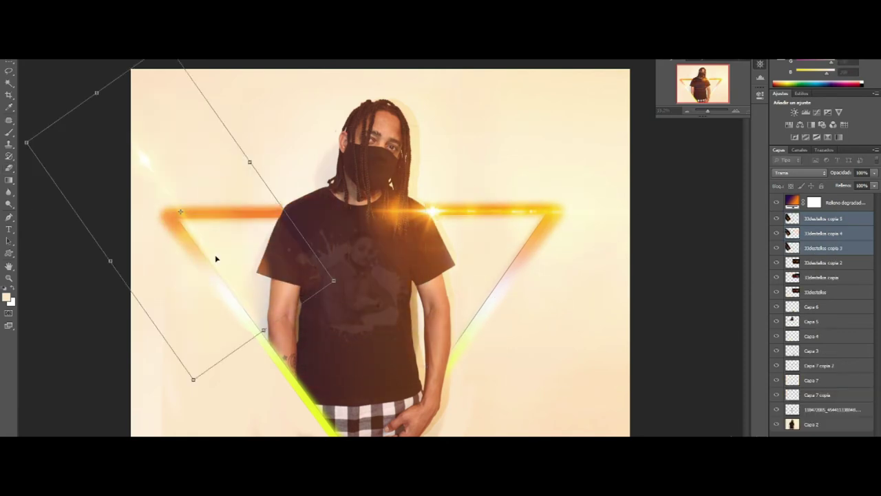
key(Return)
key(e)
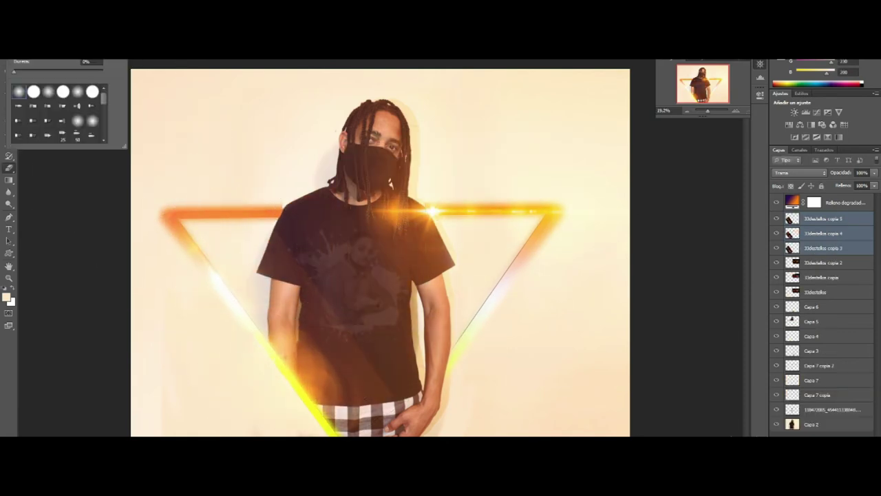
click(298, 262)
Step: Duplicate the three left-side flares and rotate them along the triangle's right edge
key(alt+bracketleft)
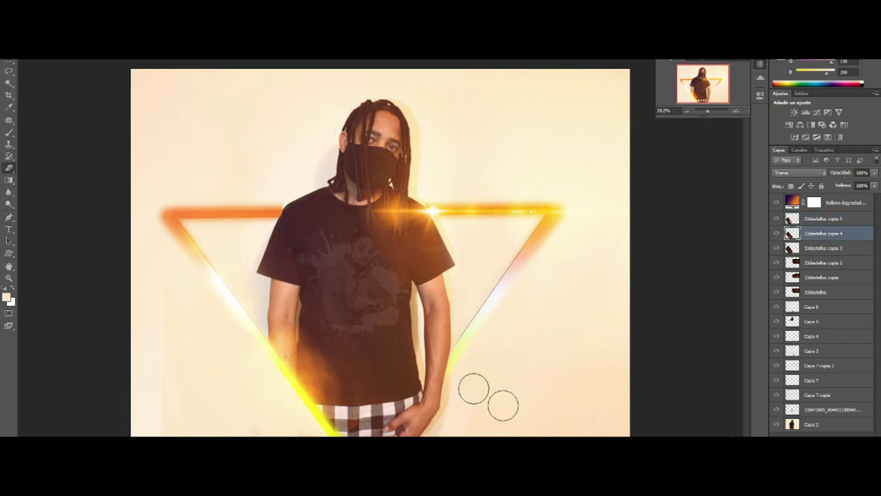
key(alt+bracketleft)
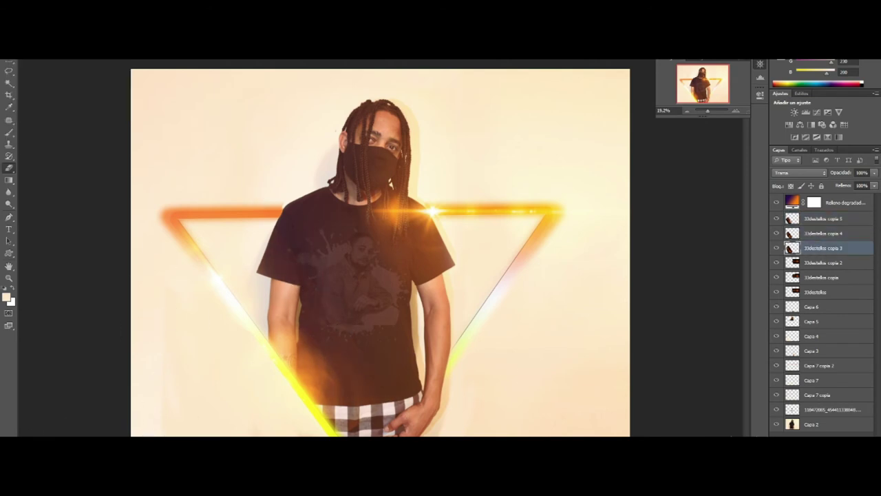
click(825, 265)
shift+click(819, 292)
key(ctrl+j)
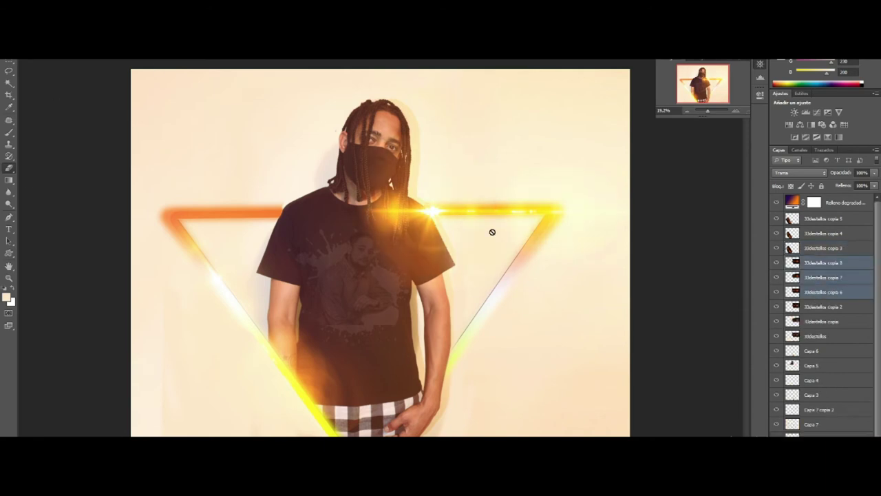
key(ctrl+t)
mouse_move(668, 172)
mouse_down()
mouse_move(436, 369)
mouse_move(241, 190)
mouse_up()
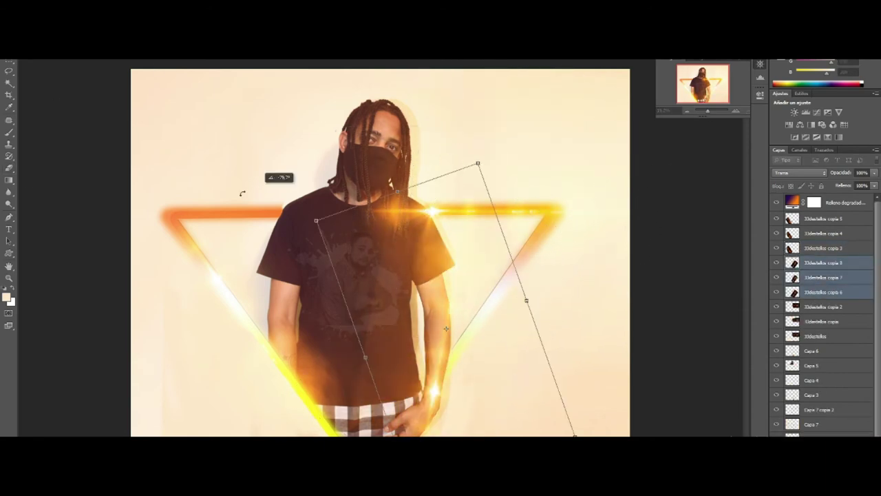
key(Return)
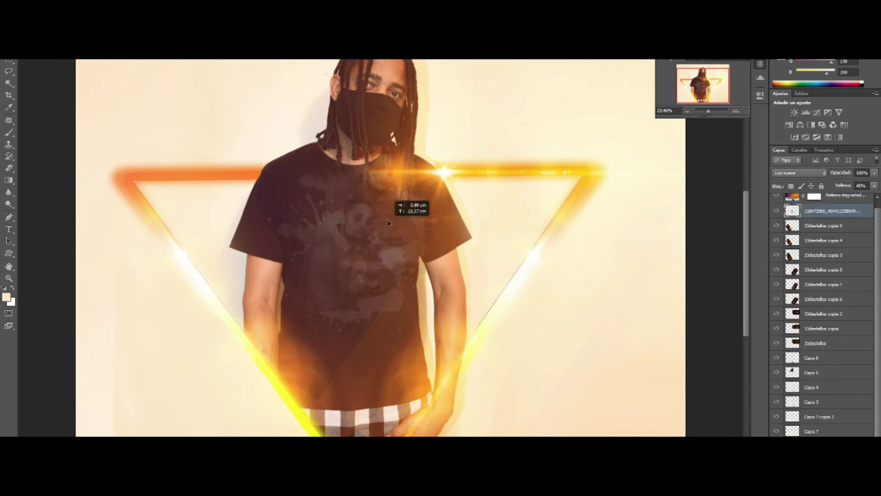
Step: Position and rotate the printed photo to sit over the face mask
drag(708, 110, 717, 112)
drag(535, 314, 482, 234)
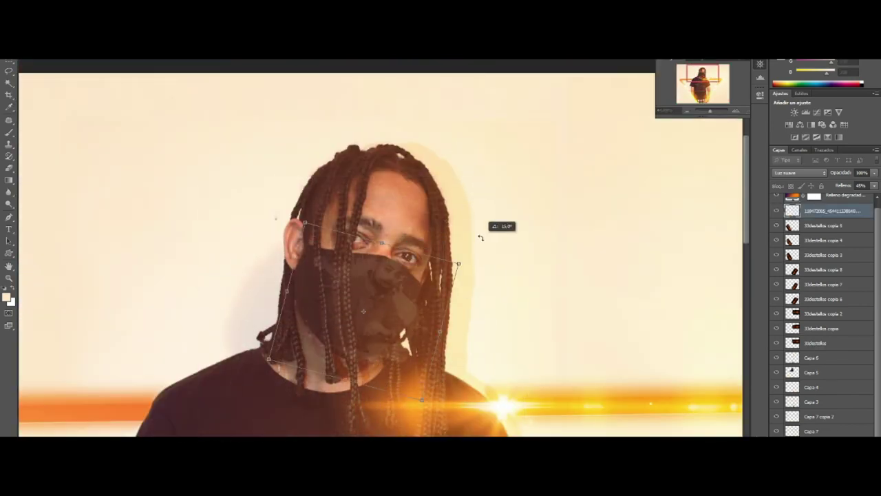
drag(386, 248, 383, 300)
key(Return)
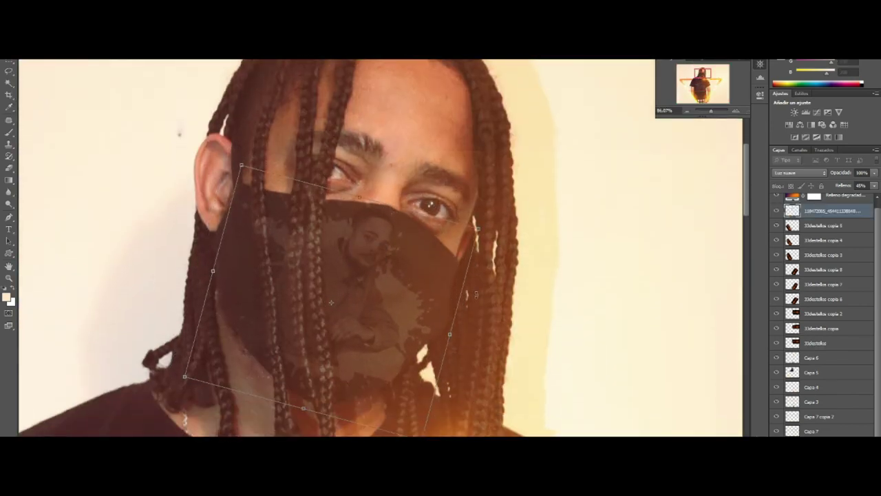
Step: Zoom in and scroll to inspect the print on the mask, neck and chest
drag(711, 111, 717, 112)
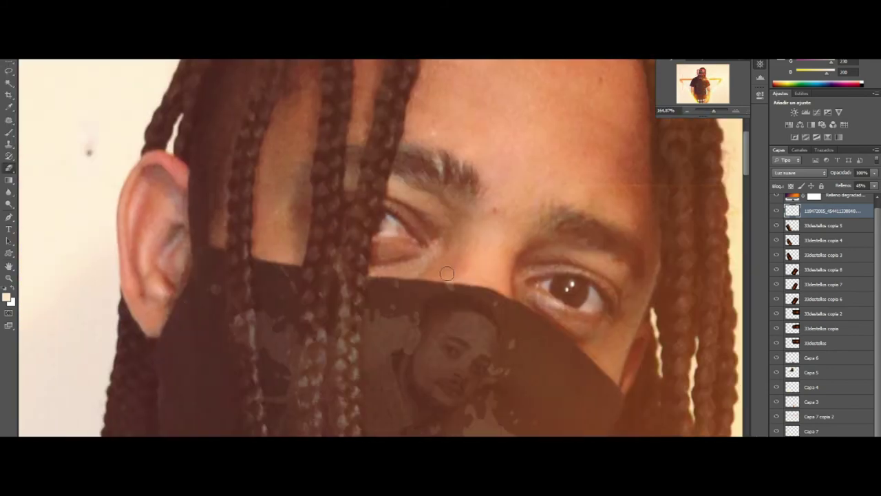
scroll(360, 126, down, 3)
scroll(323, 170, down, 2)
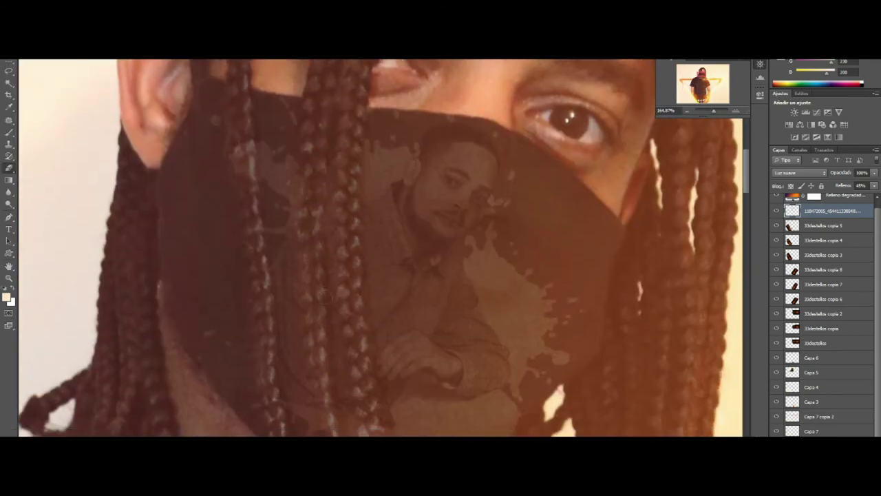
scroll(345, 291, down, 2)
scroll(255, 337, up, 1)
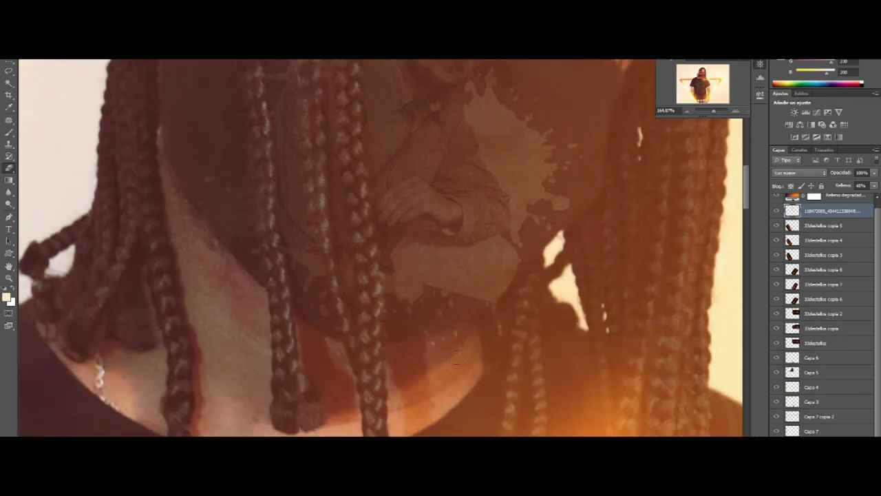
scroll(259, 330, up, 1)
scroll(265, 324, up, 2)
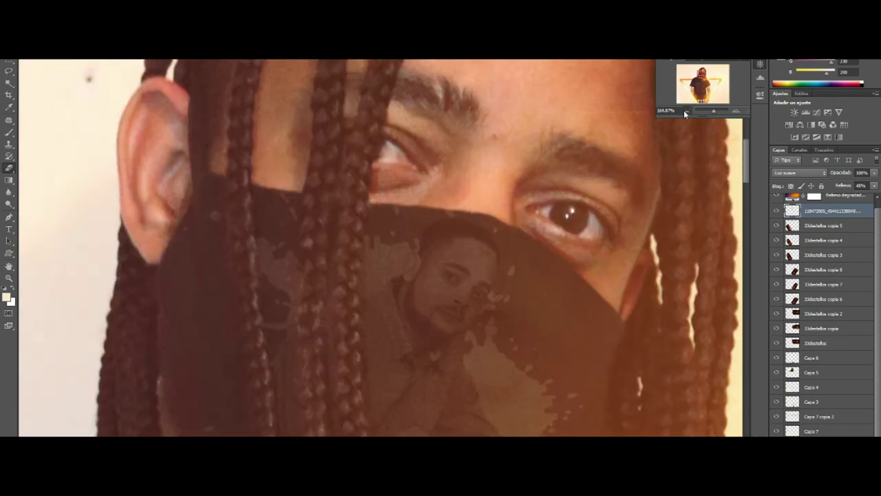
mouse_move(713, 111)
mouse_down()
mouse_move(688, 111)
mouse_move(711, 110)
mouse_move(680, 92)
mouse_move(682, 78)
mouse_up()
Step: Place the paint-splash image, enlarging it into the top-left corner
scroll(814, 354, down, 1)
click(814, 356)
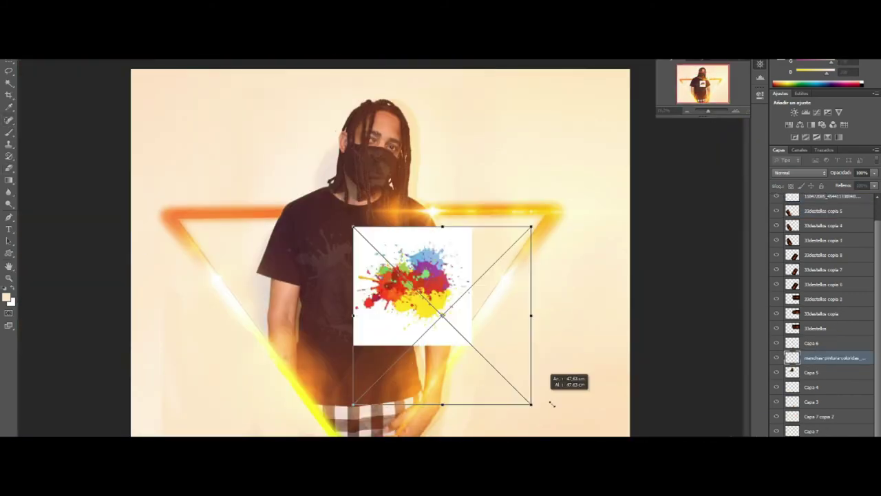
key(Return)
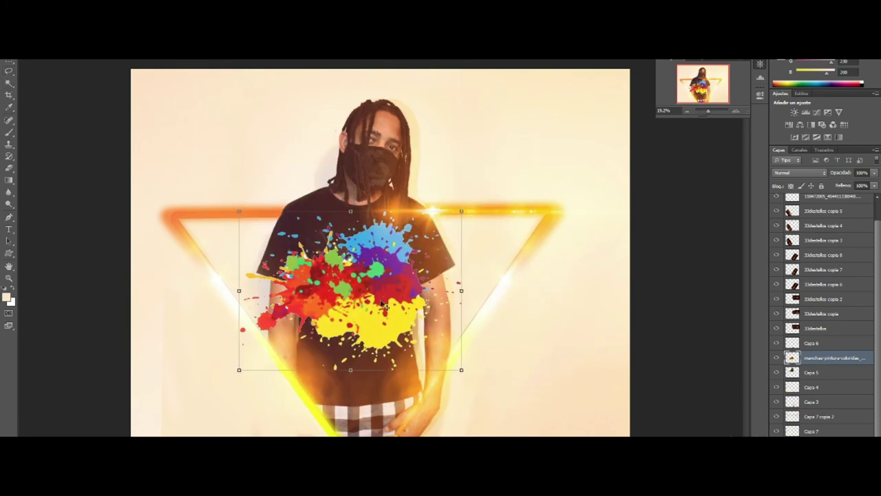
mouse_move(384, 305)
mouse_down()
mouse_move(275, 205)
mouse_move(358, 241)
mouse_up()
click(834, 357)
click(387, 183)
Step: Move the splash layer below the Capa 7 layers, clearing it off the hair
mouse_move(833, 343)
mouse_down()
mouse_move(822, 411)
mouse_move(833, 341)
mouse_move(829, 421)
mouse_up()
drag(304, 124, 295, 170)
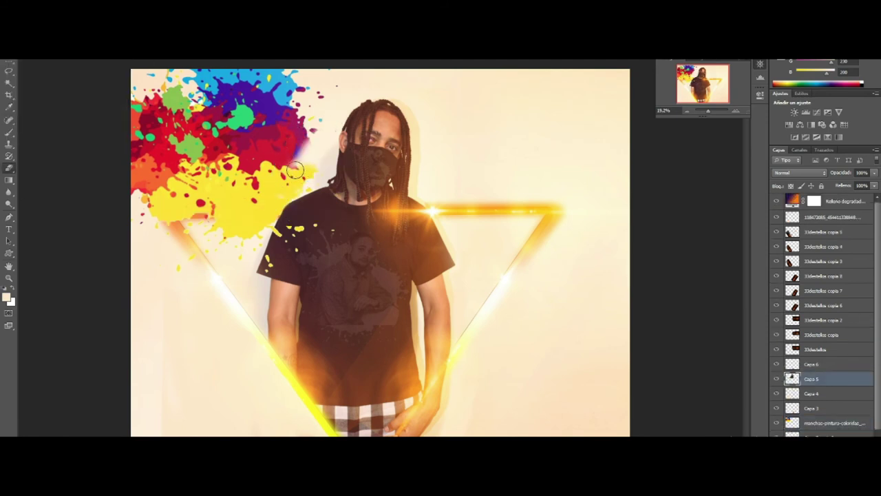
click(833, 423)
scroll(775, 174, down, 5)
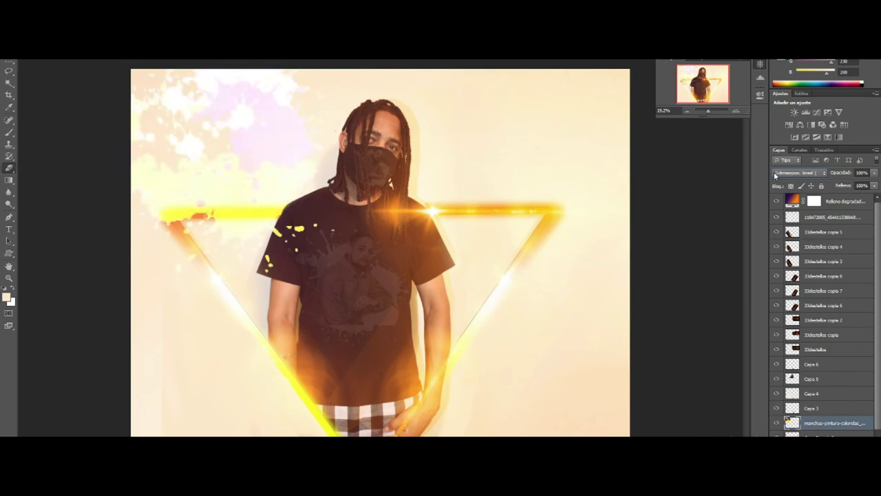
drag(830, 422, 823, 431)
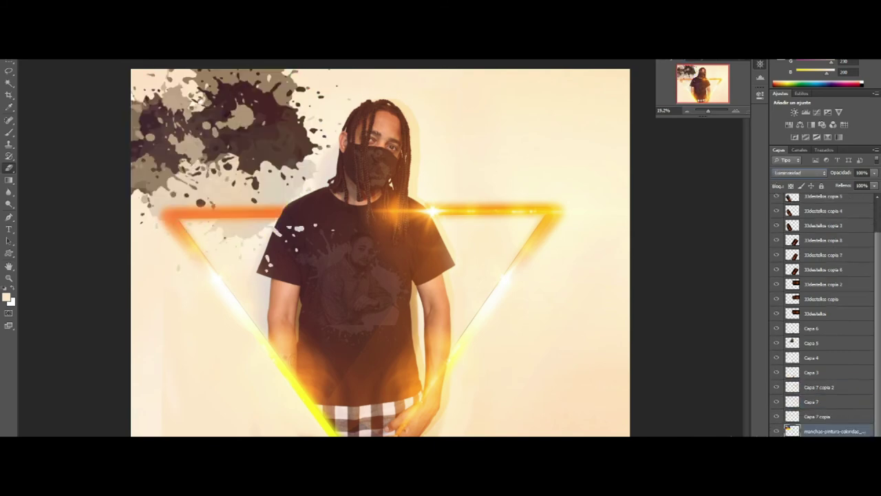
Step: Copy the splash into the lower-right corner and place the orange splatter image
drag(228, 144, 651, 360)
key(ctrl+z)
mouse_move(197, 271)
mouse_down()
mouse_move(619, 335)
mouse_move(564, 391)
mouse_move(554, 380)
mouse_up()
key(l)
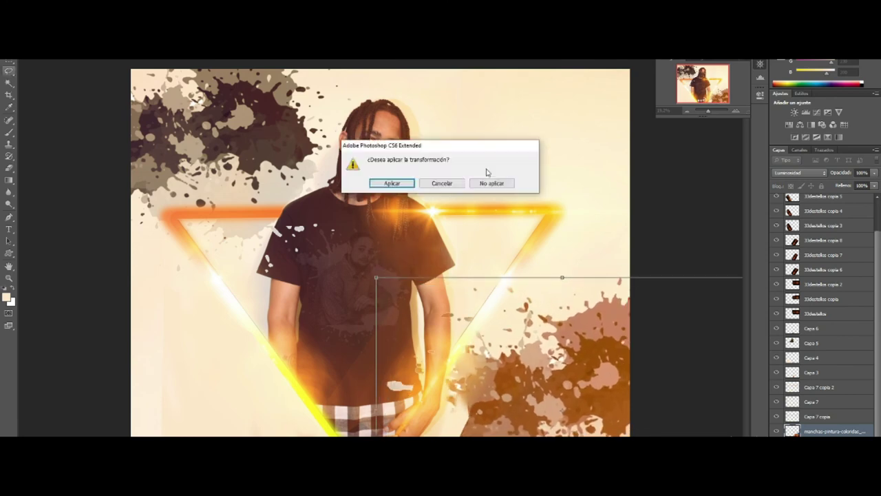
key(Return)
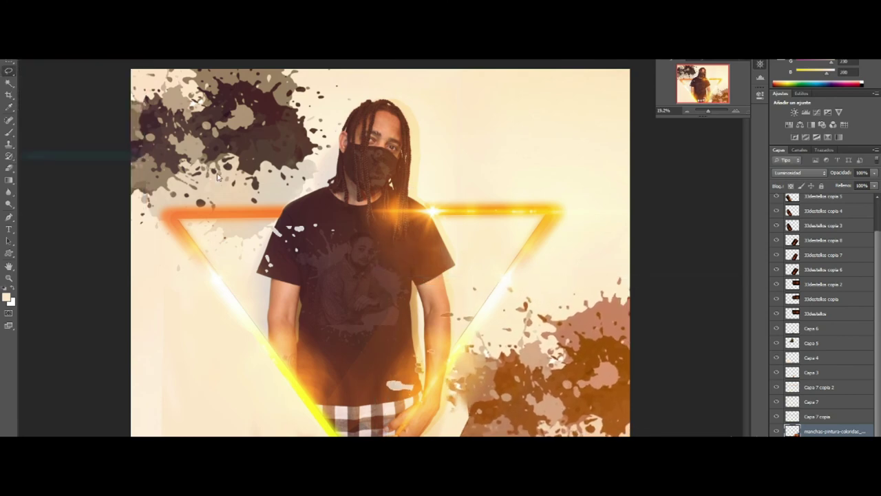
key(Return)
key(Return)
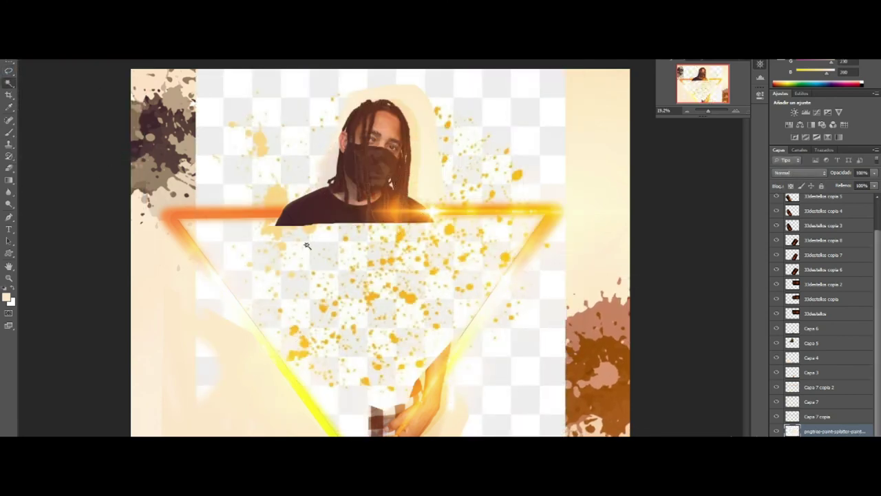
Step: Scale the splatter toward the upper right and move its layer between Capa 6 and Capa 5
mouse_move(429, 252)
mouse_down()
mouse_move(380, 276)
mouse_move(570, 131)
mouse_move(417, 168)
mouse_up()
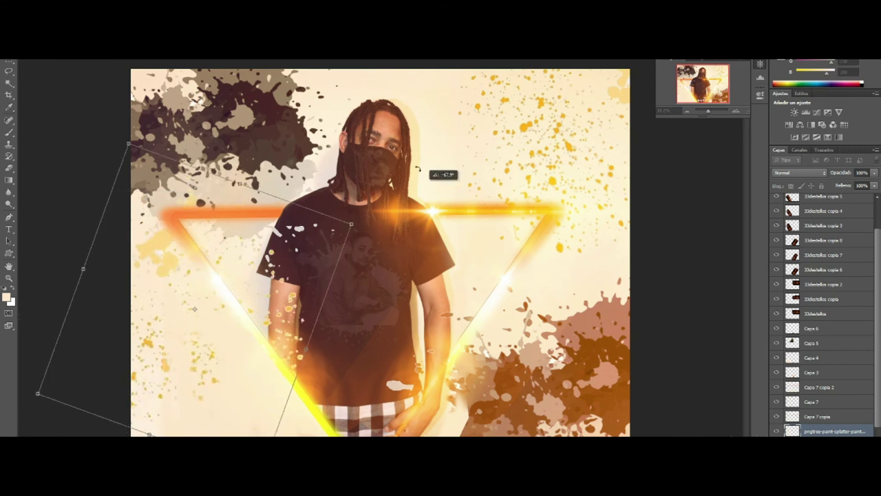
click(833, 431)
key(Return)
drag(833, 431, 829, 350)
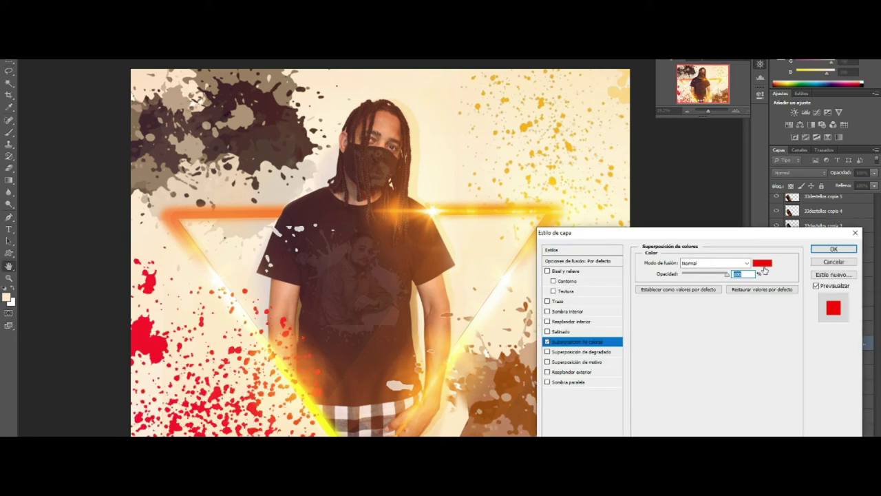
Step: Replace the splatter's orange colour overlay with a gradient overlay using a sampled yellow stop
click(763, 263)
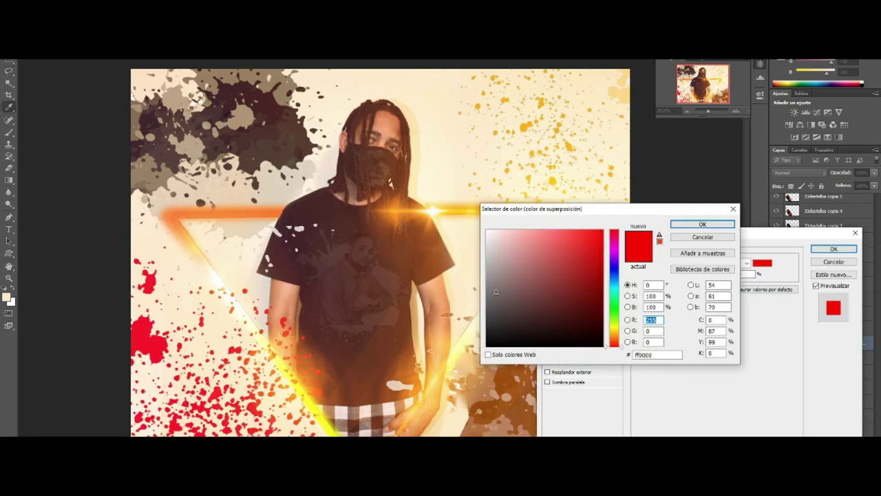
click(612, 347)
click(702, 222)
click(586, 351)
click(547, 342)
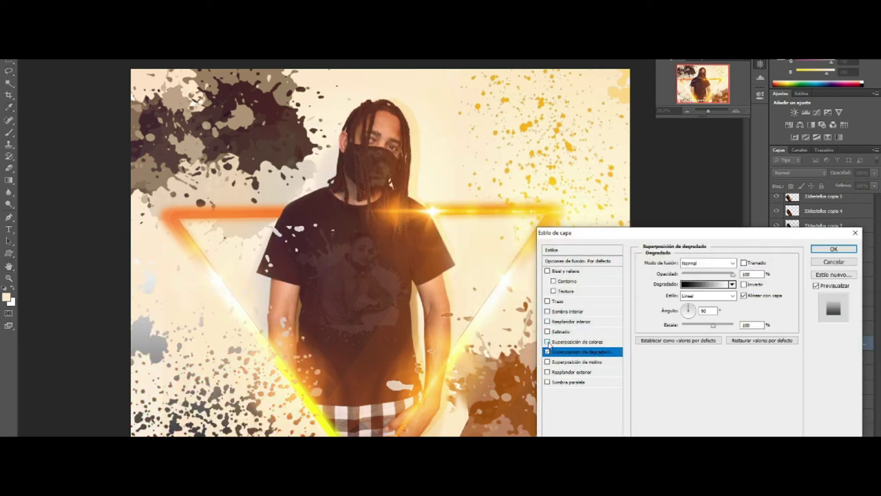
click(691, 288)
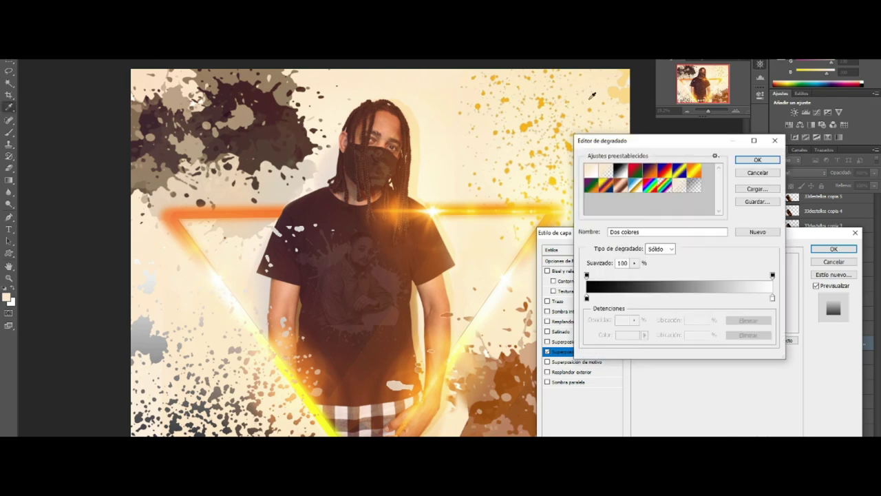
double_click(587, 299)
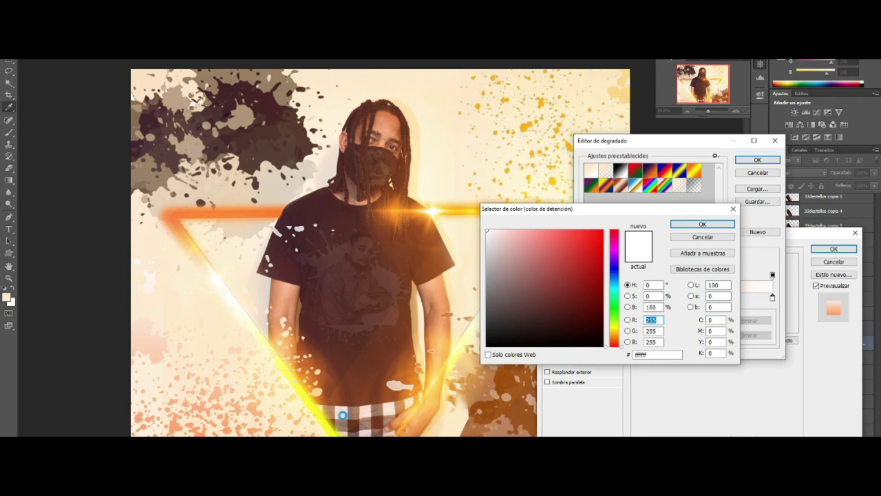
click(778, 83)
click(700, 224)
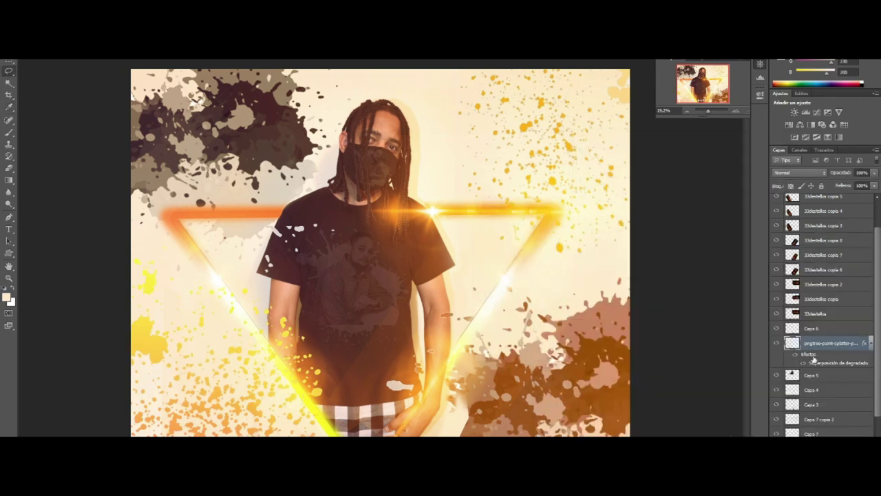
Step: Apply the same layer style to the other splatter layer
scroll(834, 392, down, 2)
click(826, 402)
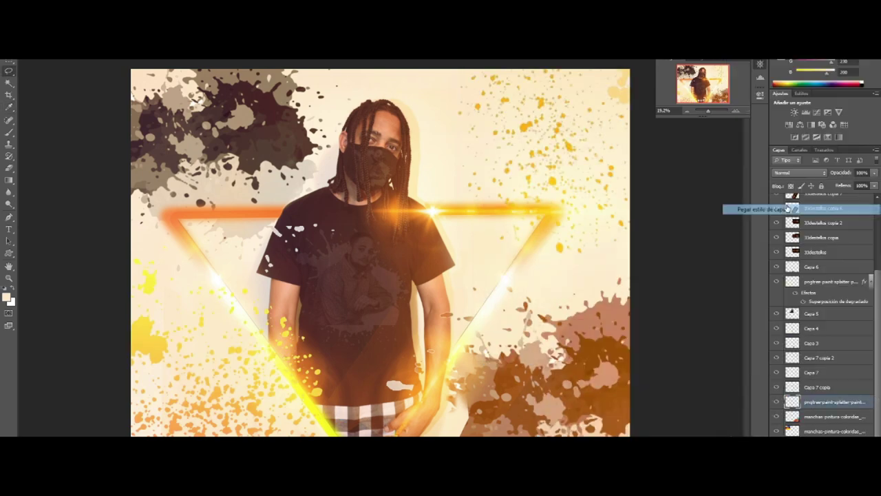
scroll(827, 345, up, 3)
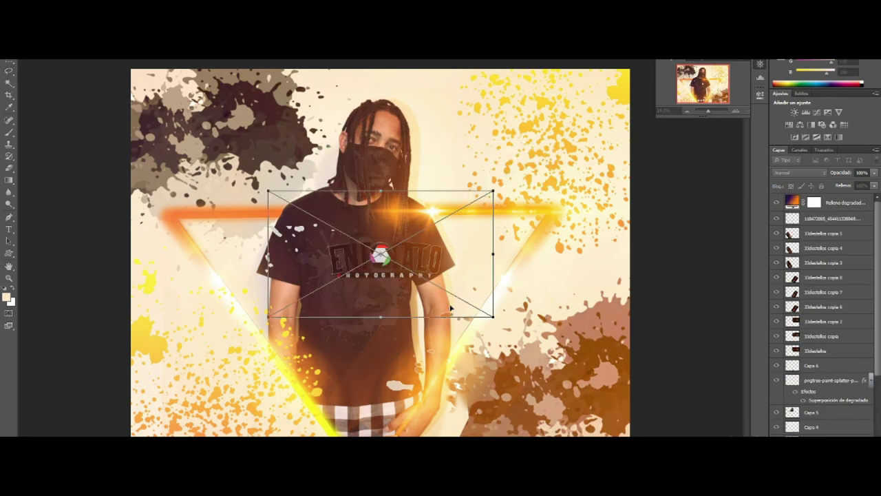
Step: Scale down the ENFOCALO logo and place it at the top right
mouse_move(451, 310)
mouse_down()
mouse_move(550, 392)
mouse_move(544, 117)
mouse_up()
drag(659, 177, 633, 150)
drag(544, 103, 571, 102)
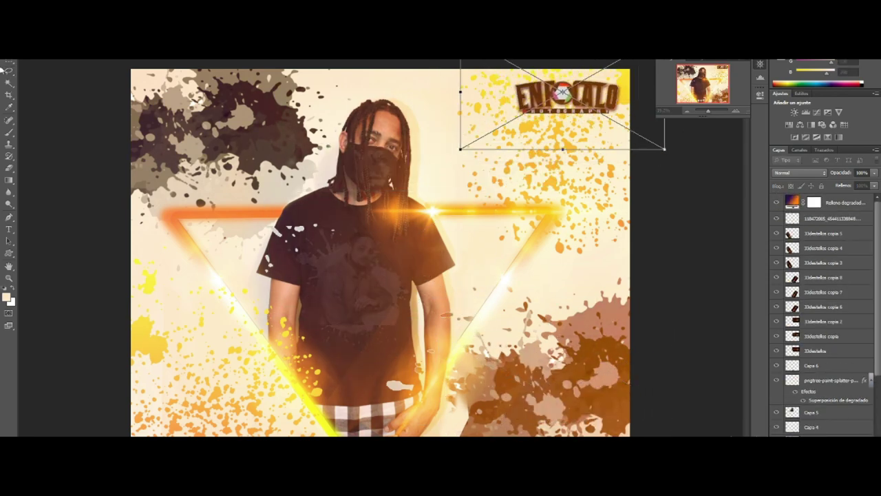
key(Return)
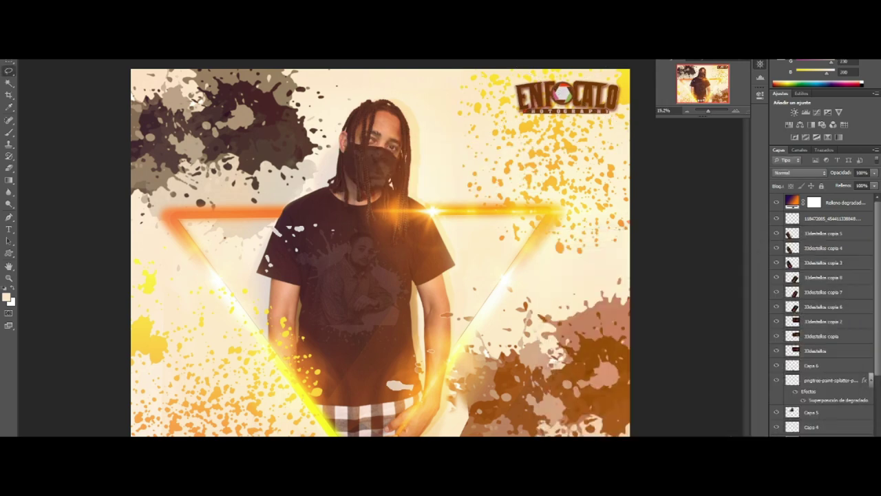
Step: Group all the design layers into Grupo 1, then hide it to preview the photo
shift+click(812, 365)
key(ctrl+g)
click(777, 199)
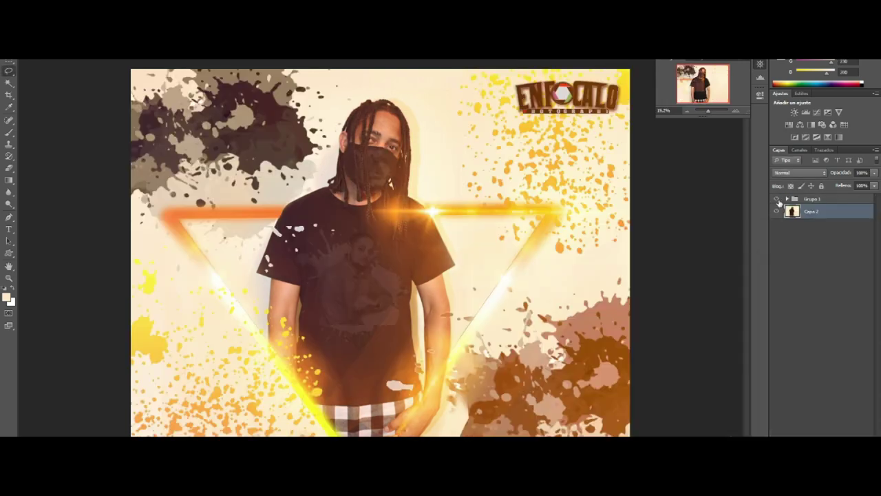
click(777, 199)
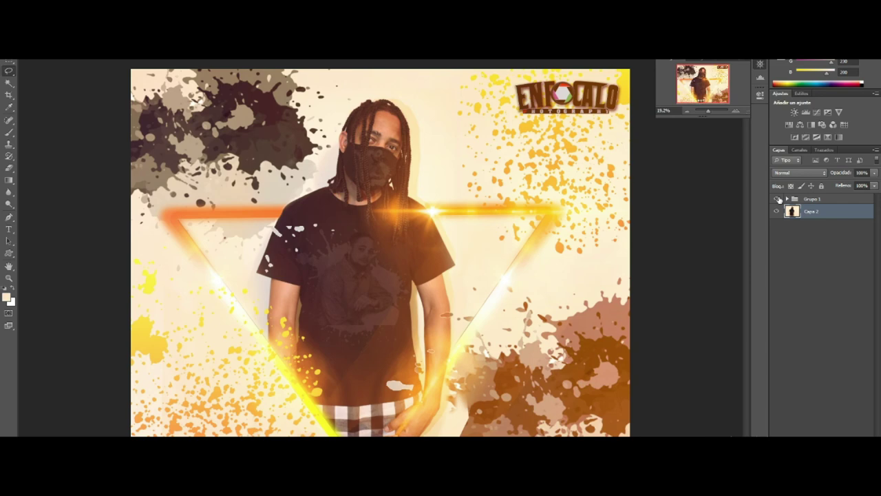
click(779, 199)
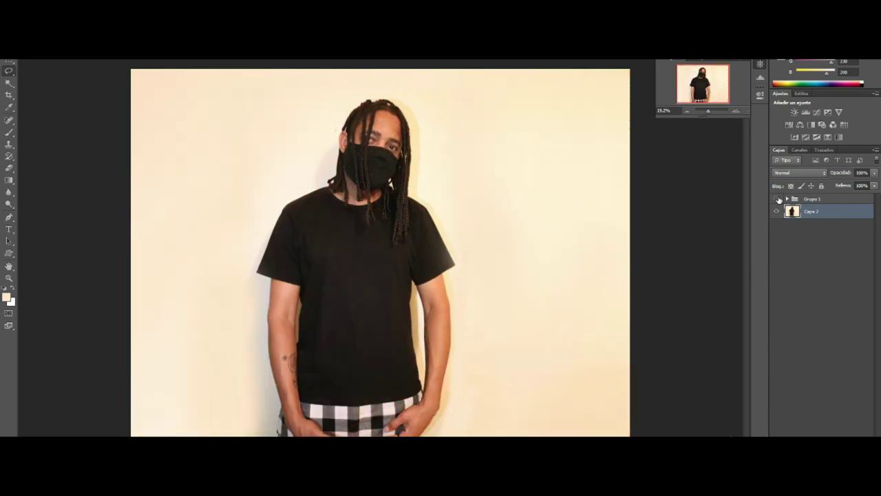
click(778, 199)
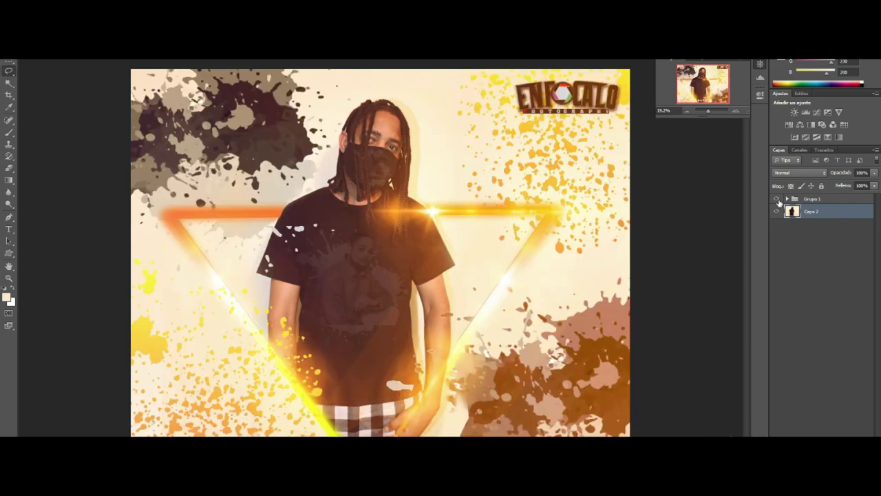
click(778, 199)
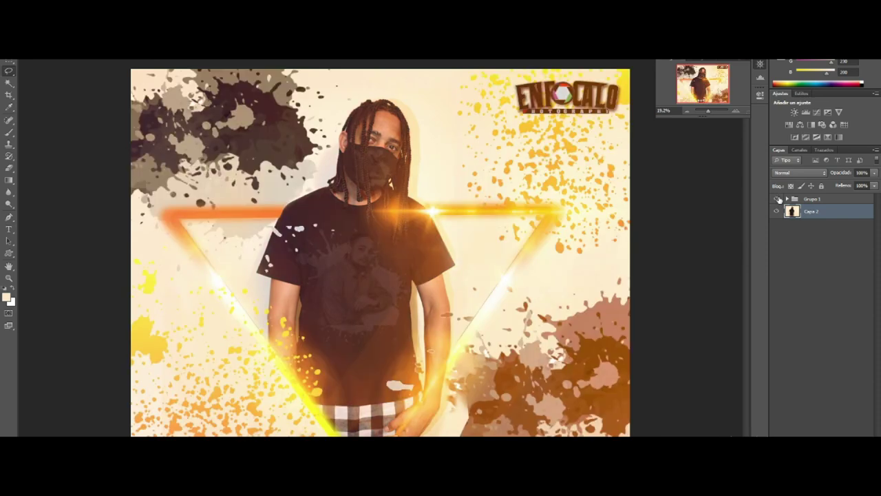